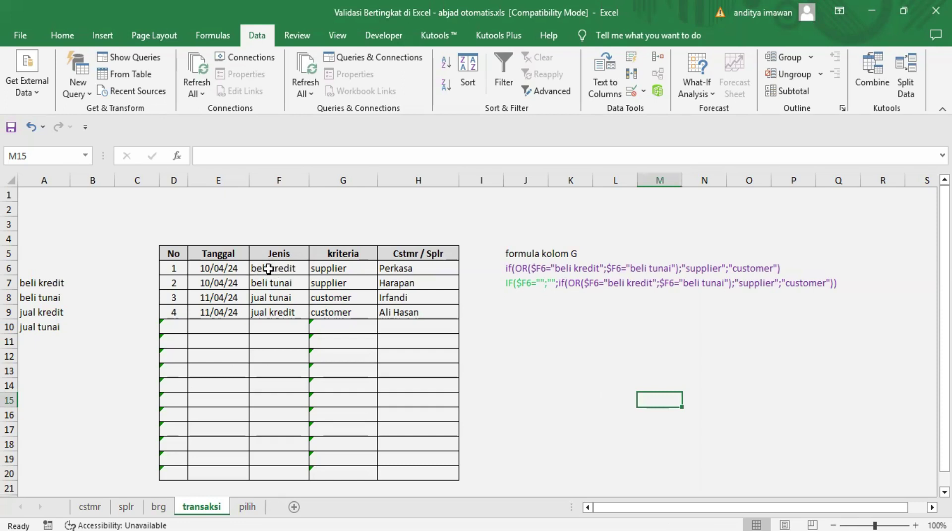
- Widen the Jenis column slightly so its entries fit
{"action": "double_click", "coordinate": [271, 269]}
{"action": "left_click", "coordinate": [276, 325]}
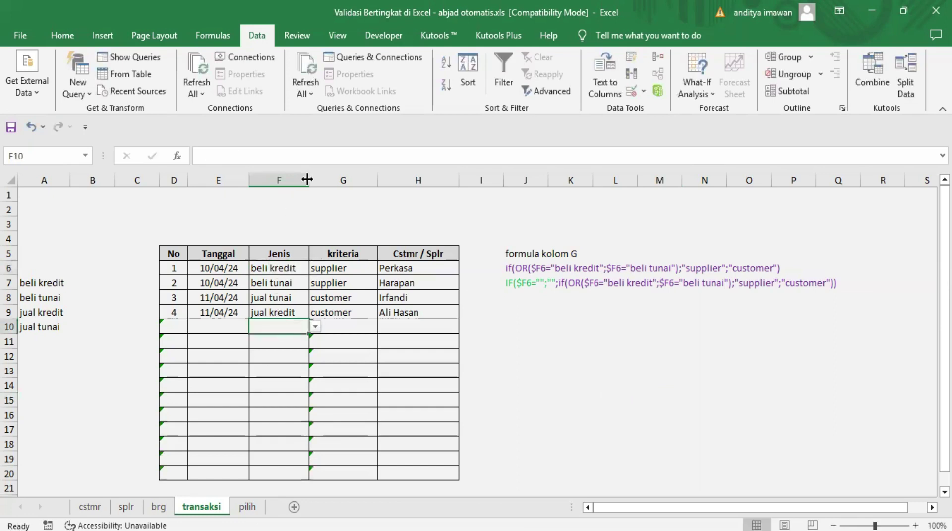
{"action": "left_click_drag", "start_coordinate": [307, 179], "coordinate": [315, 180]}
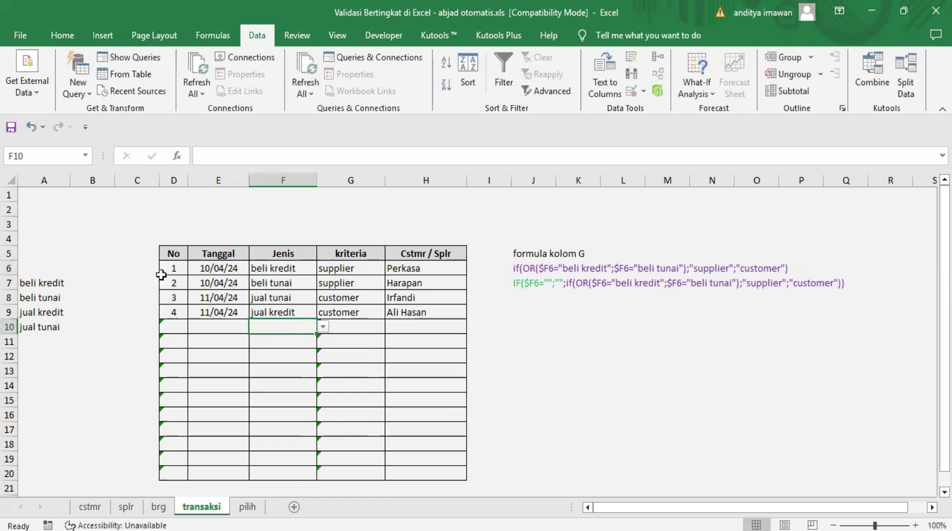
- Point out the four type options in A7:A10: beli kredit, beli tunai, jual kredit, jual tunai
{"action": "left_click", "coordinate": [48, 284]}
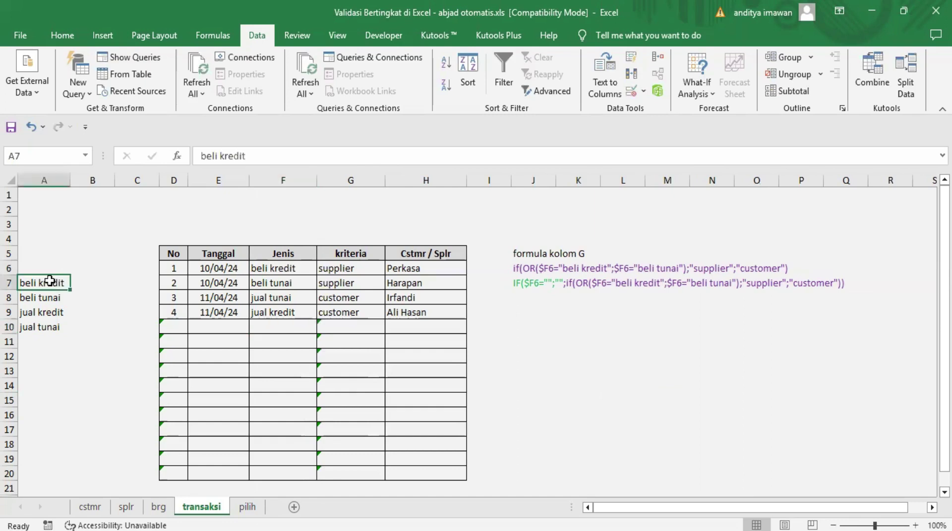
{"action": "left_click", "coordinate": [37, 299]}
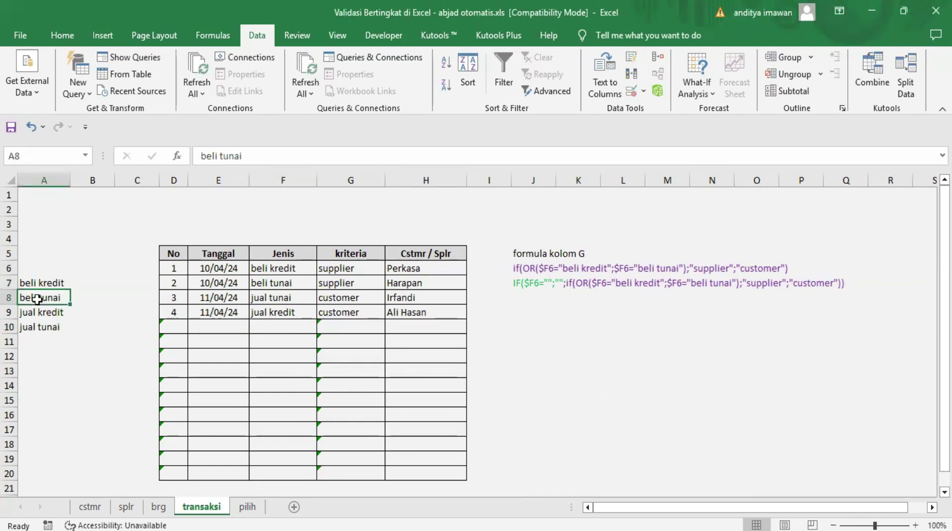
{"action": "left_click", "coordinate": [48, 313]}
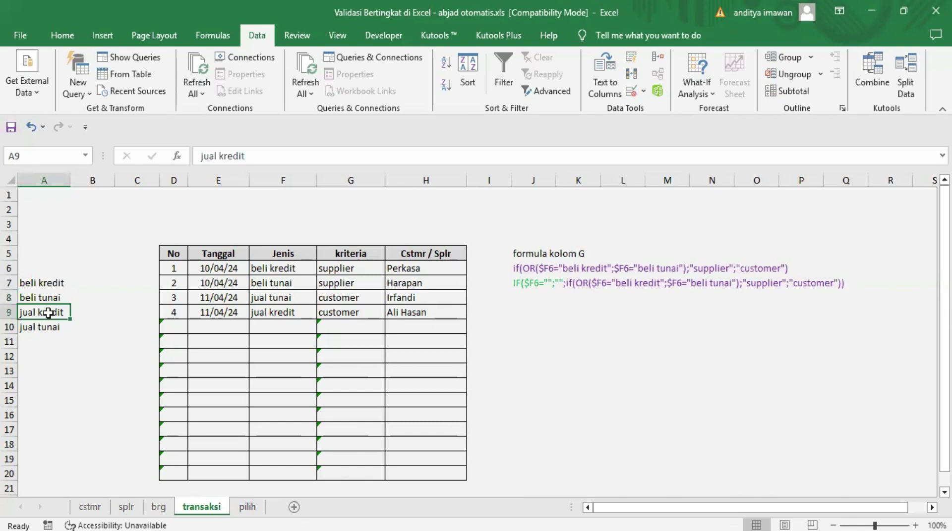
{"action": "left_click", "coordinate": [34, 328]}
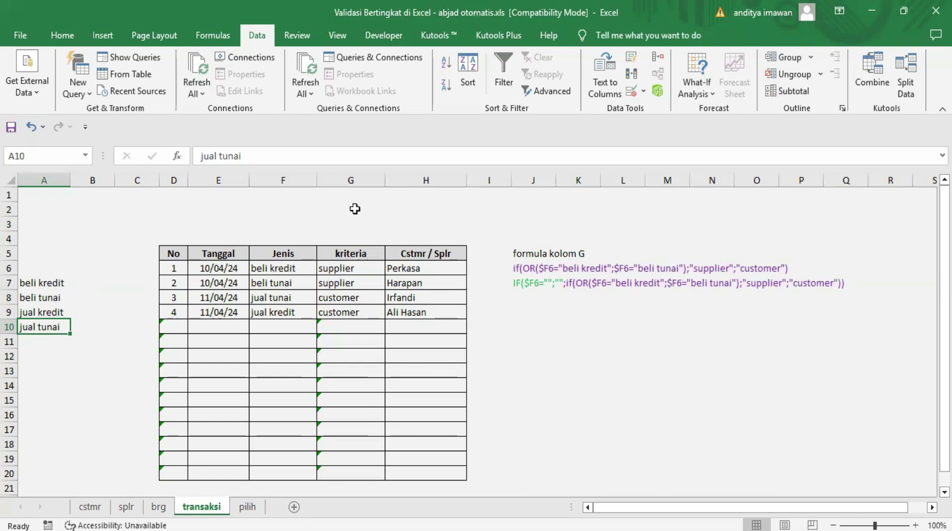
{"action": "left_click", "coordinate": [337, 252]}
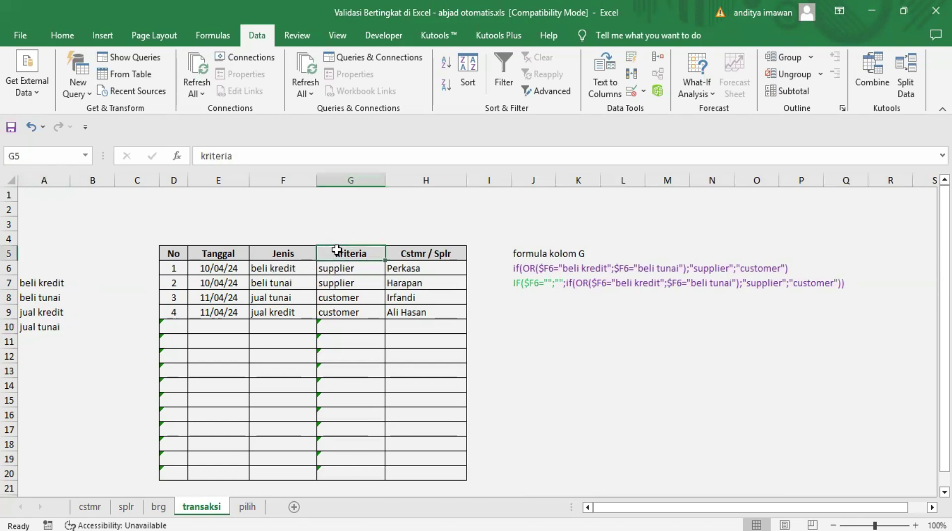
- Choose beli tunai from the Jenis dropdown in row 11, filling kriteria with supplier
{"action": "left_click", "coordinate": [343, 268]}
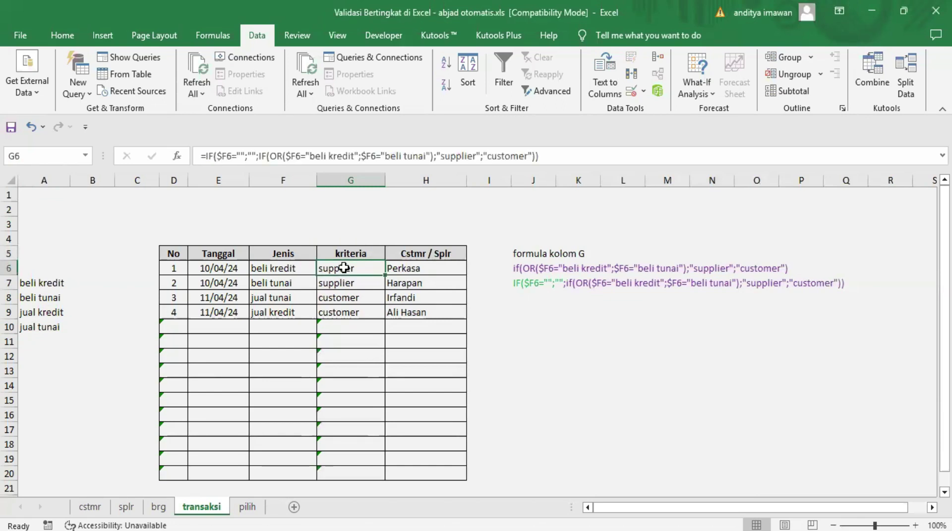
{"action": "left_click", "coordinate": [276, 342]}
{"action": "left_click", "coordinate": [323, 342]}
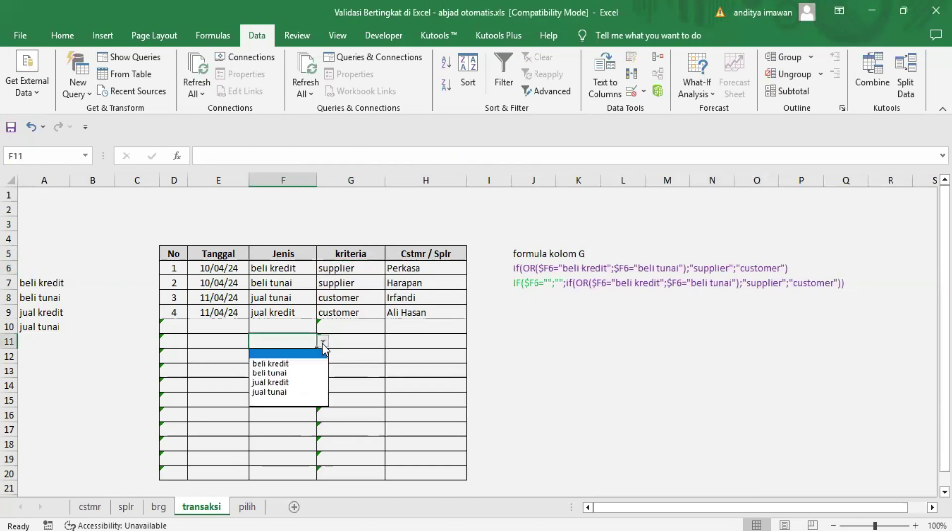
{"action": "left_click", "coordinate": [281, 373]}
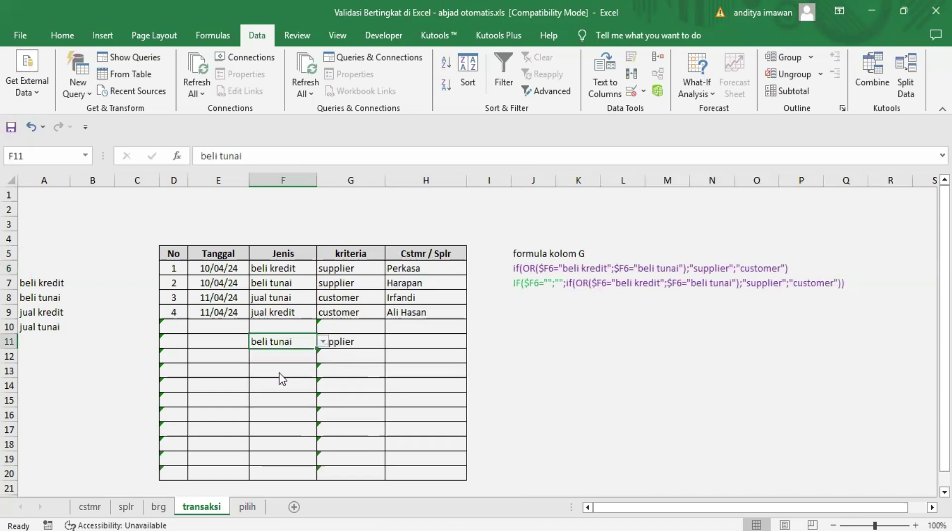
{"action": "key", "text": "Right"}
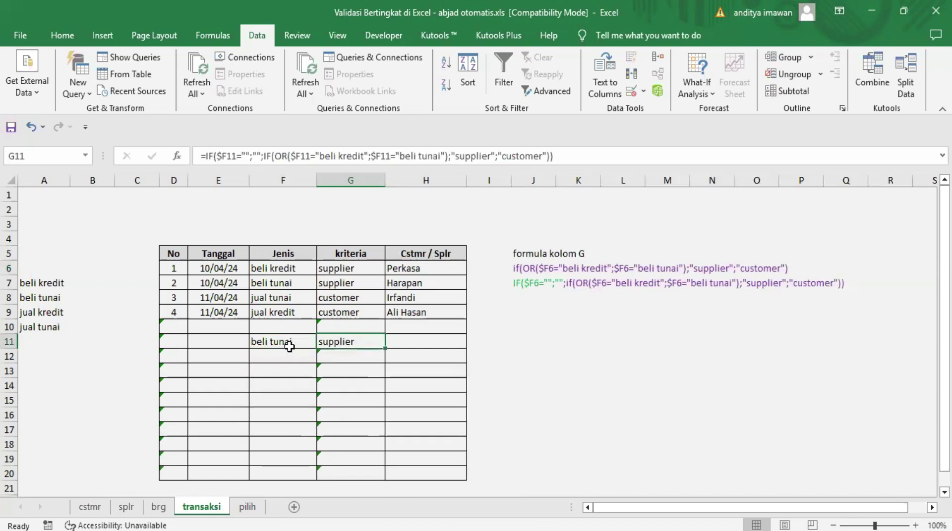
- Choose jual kredit from the Jenis dropdown in row 12, filling kriteria with customer
{"action": "left_click", "coordinate": [287, 355]}
{"action": "left_click", "coordinate": [322, 357]}
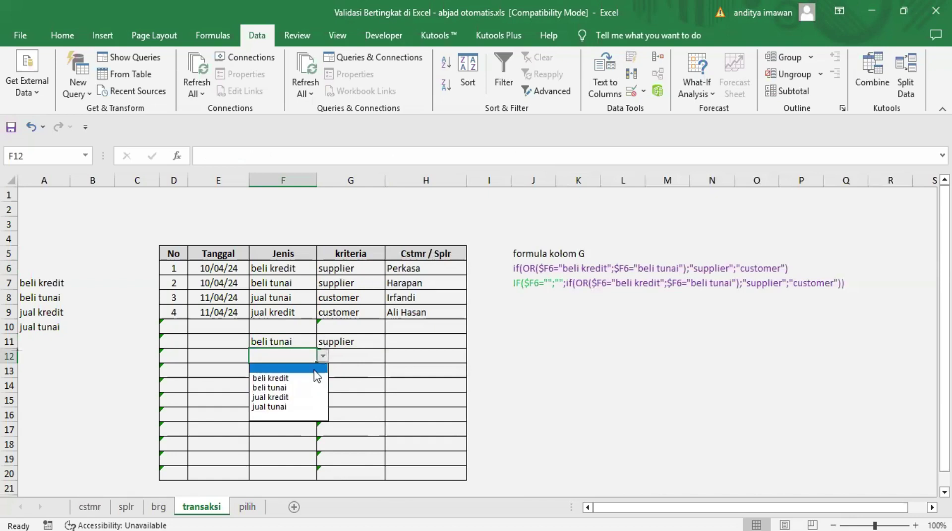
{"action": "left_click", "coordinate": [284, 398]}
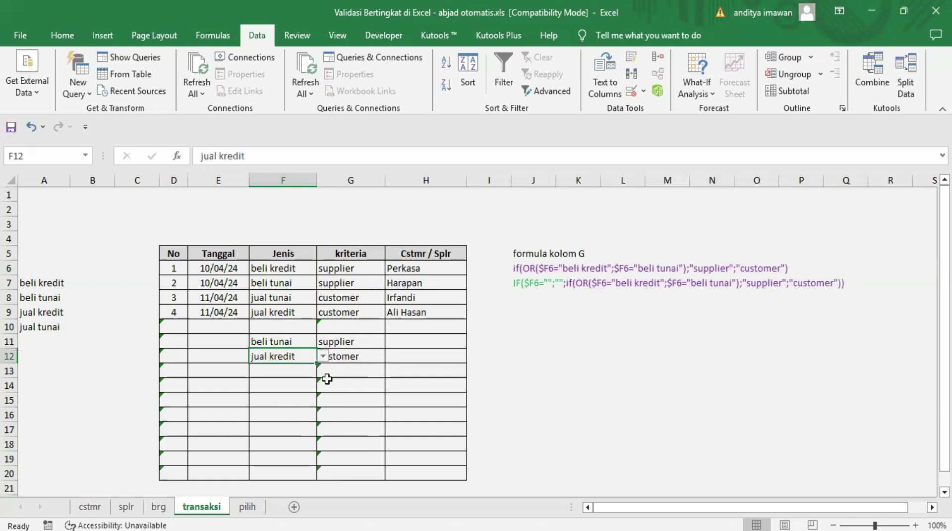
{"action": "left_click", "coordinate": [356, 373]}
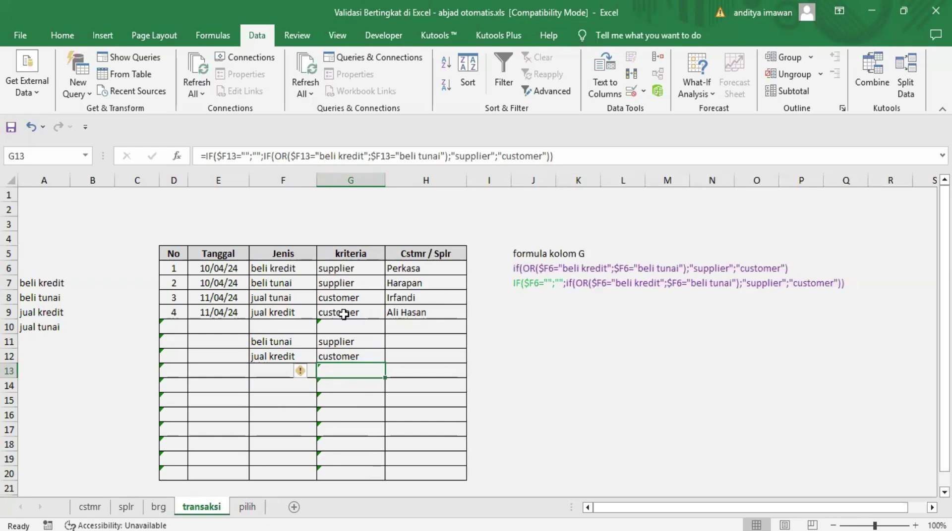
{"action": "left_click", "coordinate": [424, 179]}
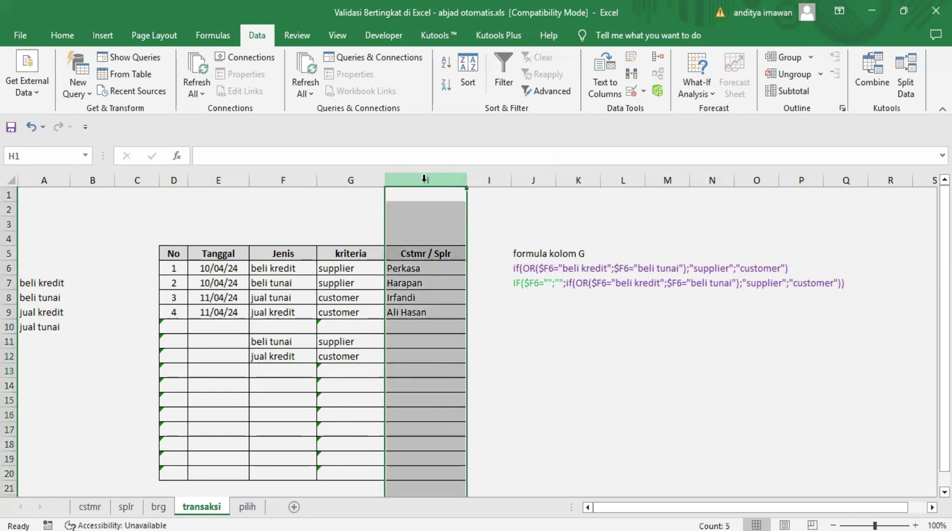
- Pick Harapan from the supplier names in the row 11 Cstmr / Splr dropdown
{"action": "left_click", "coordinate": [418, 342]}
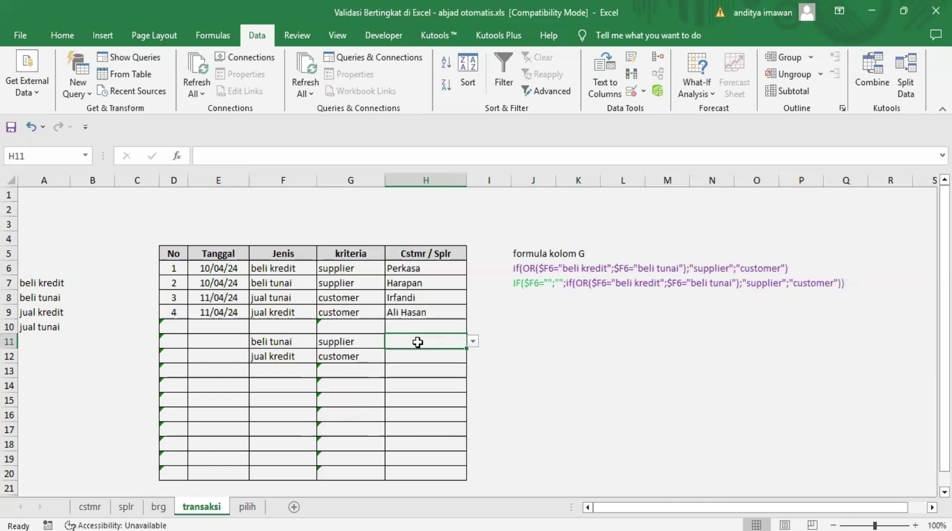
{"action": "left_click", "coordinate": [335, 342]}
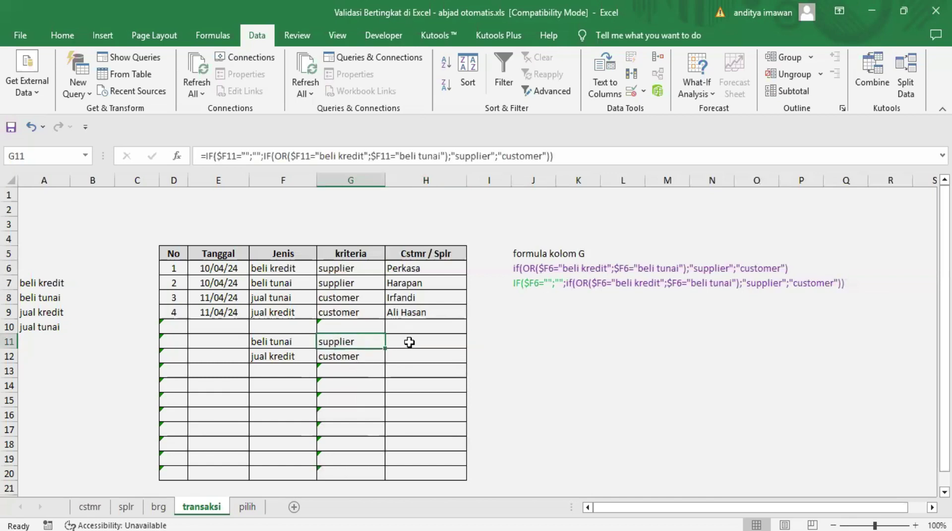
{"action": "left_click", "coordinate": [405, 342]}
{"action": "left_click", "coordinate": [472, 341]}
{"action": "left_click", "coordinate": [470, 357]}
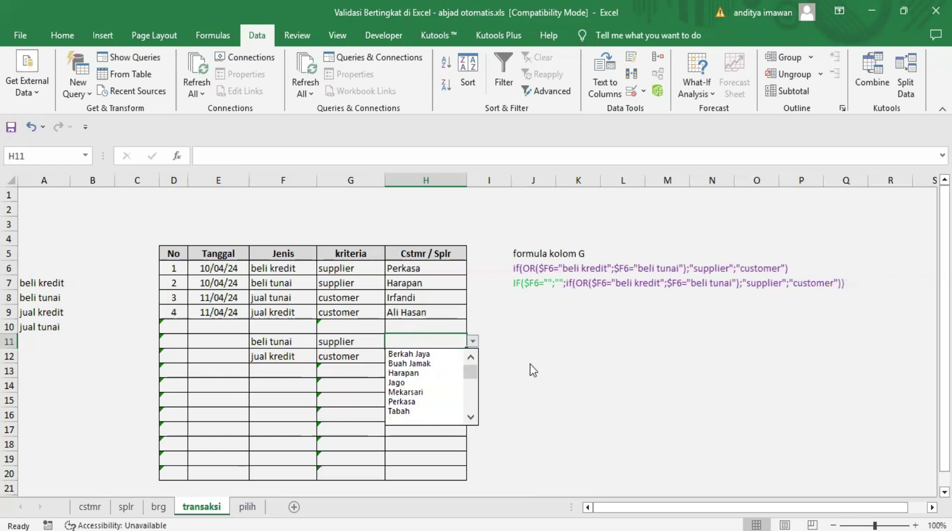
{"action": "left_click", "coordinate": [426, 374]}
- Pick a customer name from the row 12 Cstmr / Splr dropdown list
{"action": "left_click", "coordinate": [421, 357]}
{"action": "left_click", "coordinate": [472, 358]}
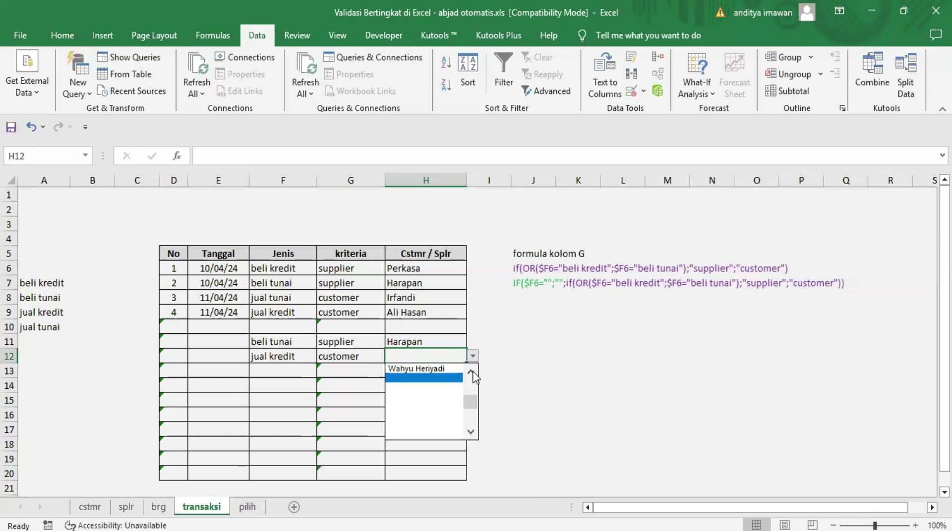
{"action": "scroll", "coordinate": [472, 371], "scroll_direction": "up", "scroll_amount": 1}
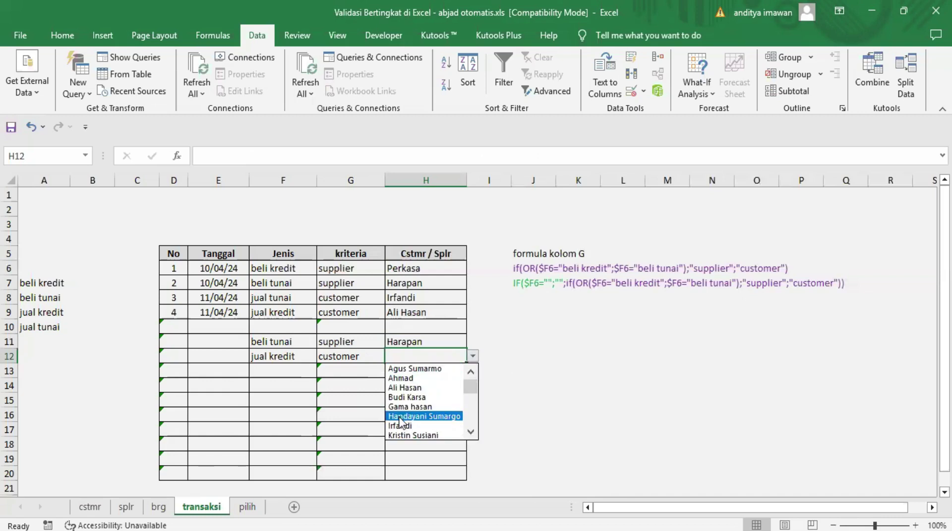
{"action": "left_click", "coordinate": [401, 435]}
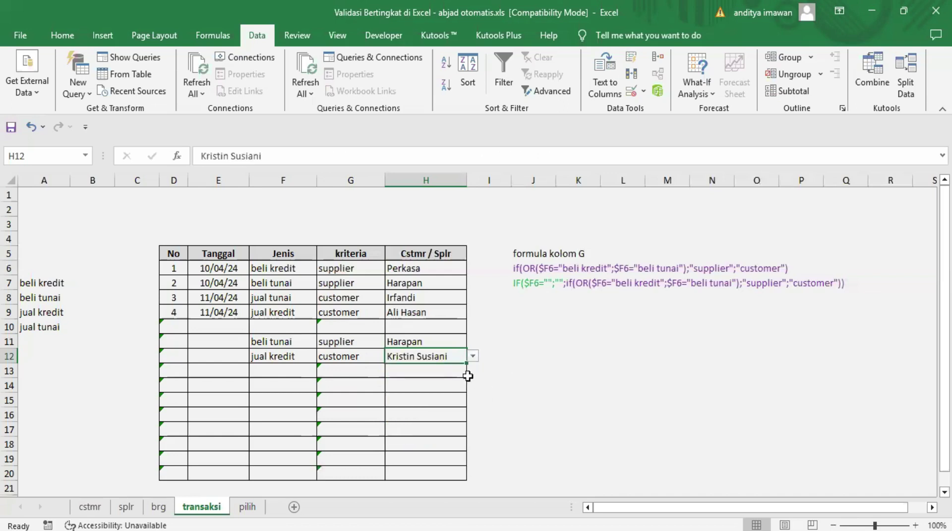
{"action": "left_click", "coordinate": [473, 357]}
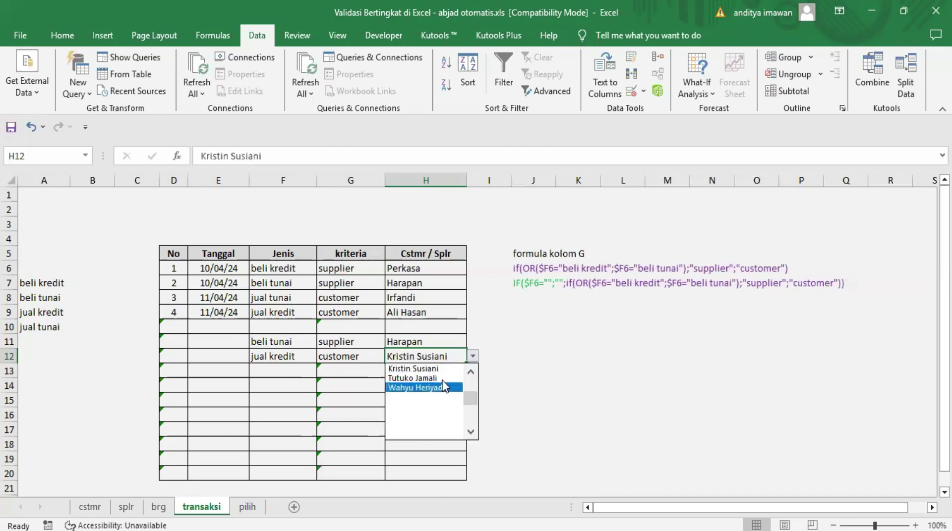
{"action": "left_click", "coordinate": [453, 368]}
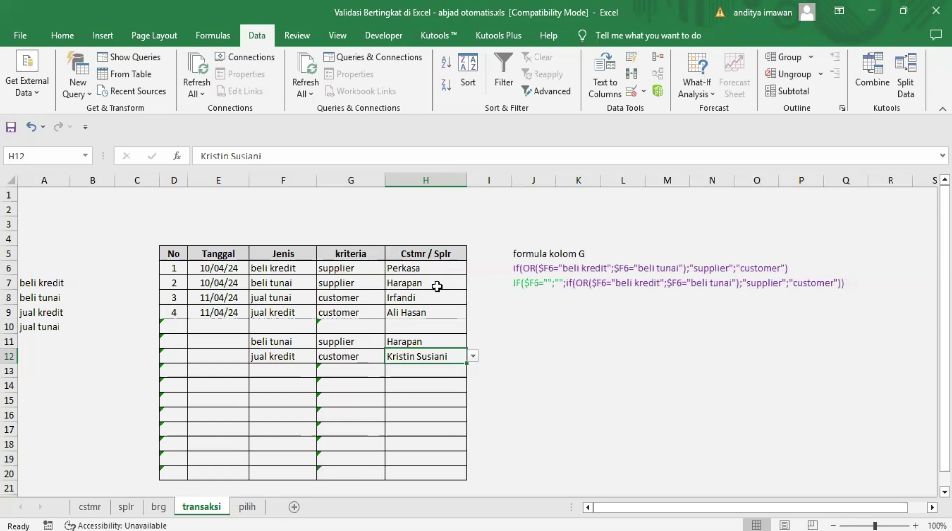
{"action": "left_click", "coordinate": [580, 394]}
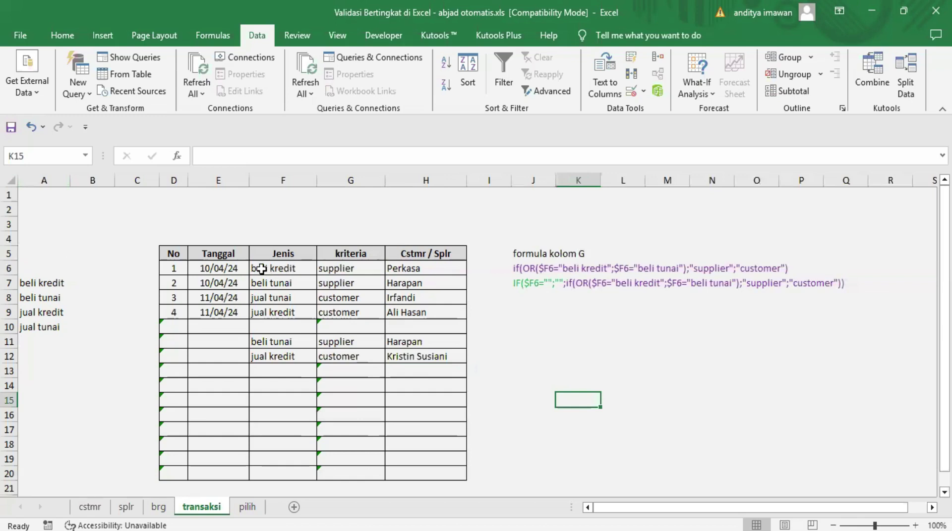
- Point out the beli kredit and jual kredit options, the kriteria column and its formula note
{"action": "left_click", "coordinate": [25, 284]}
{"action": "left_click", "coordinate": [26, 312]}
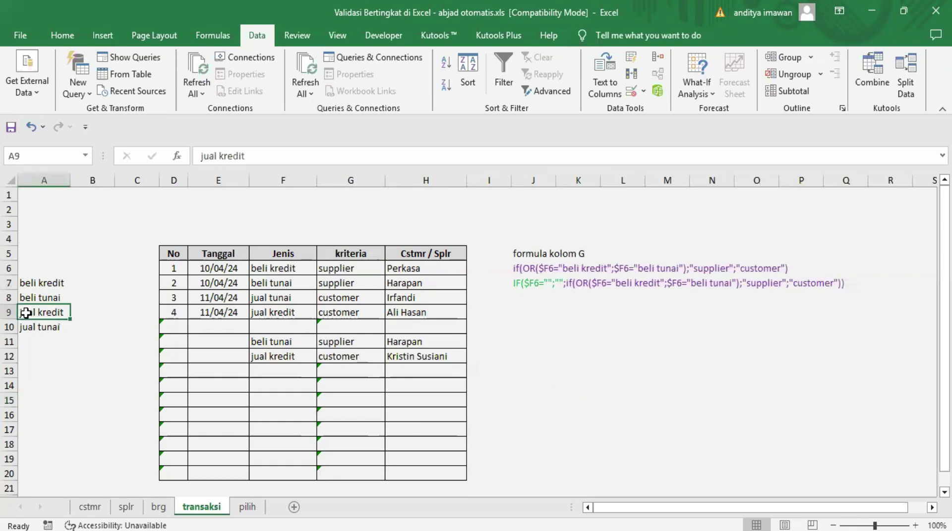
{"action": "left_click", "coordinate": [344, 177]}
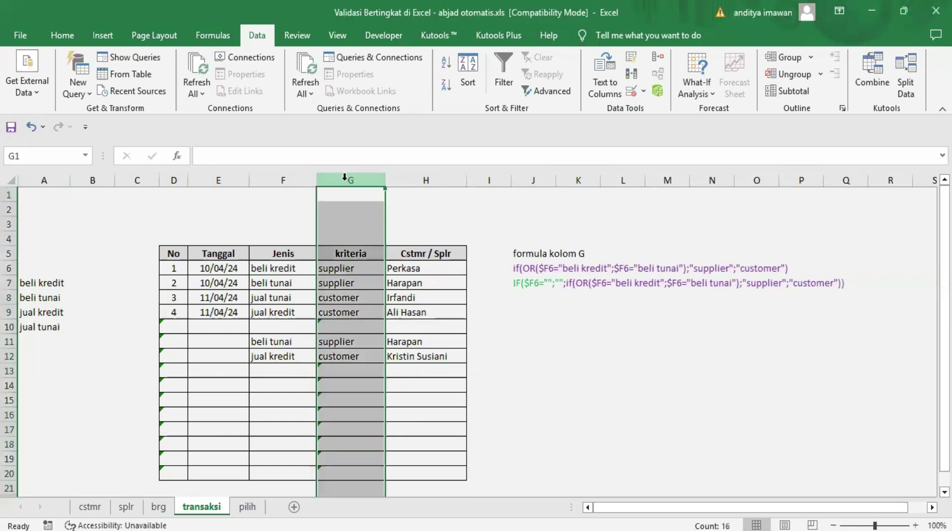
{"action": "left_click", "coordinate": [528, 267]}
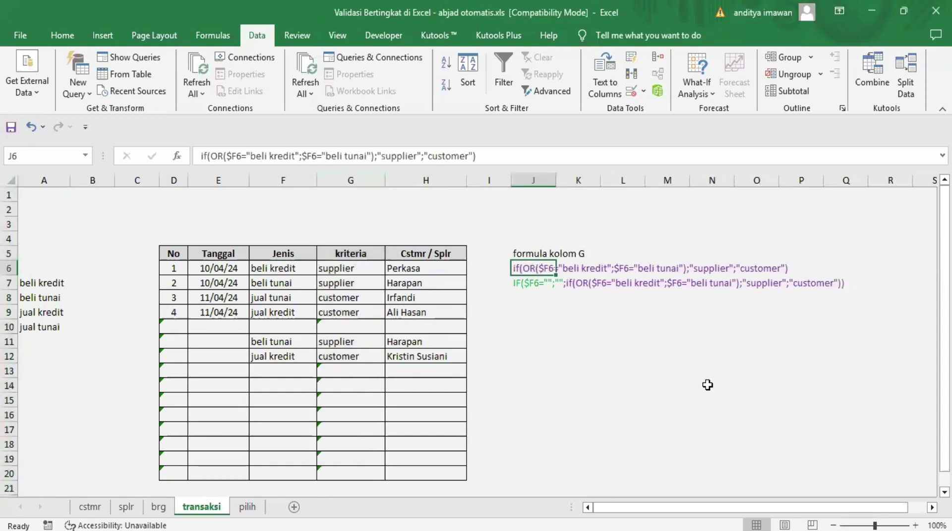
- Zoom the sheet to 120% and shift the view right one column
{"action": "left_click", "coordinate": [915, 526]}
{"action": "left_click", "coordinate": [915, 526]}
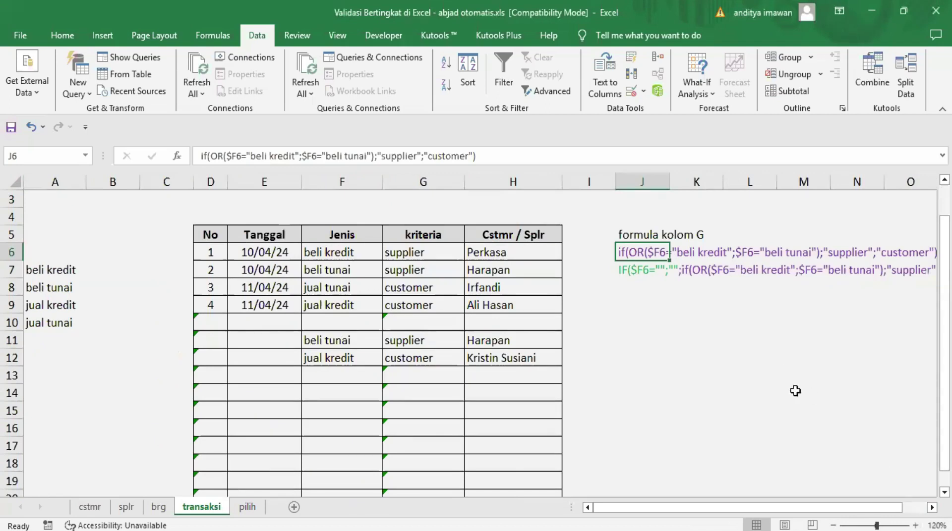
{"action": "left_click_drag", "start_coordinate": [652, 507], "coordinate": [675, 508]}
{"action": "left_click", "coordinate": [614, 339]}
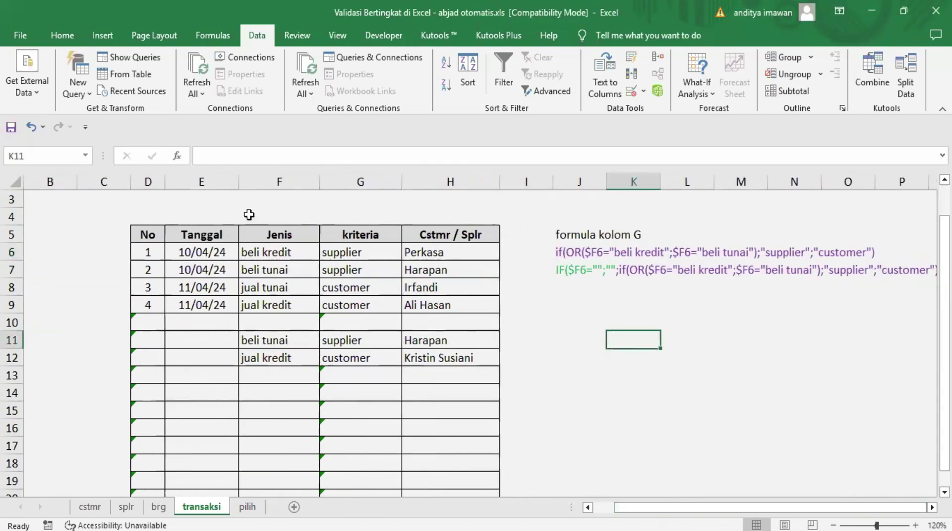
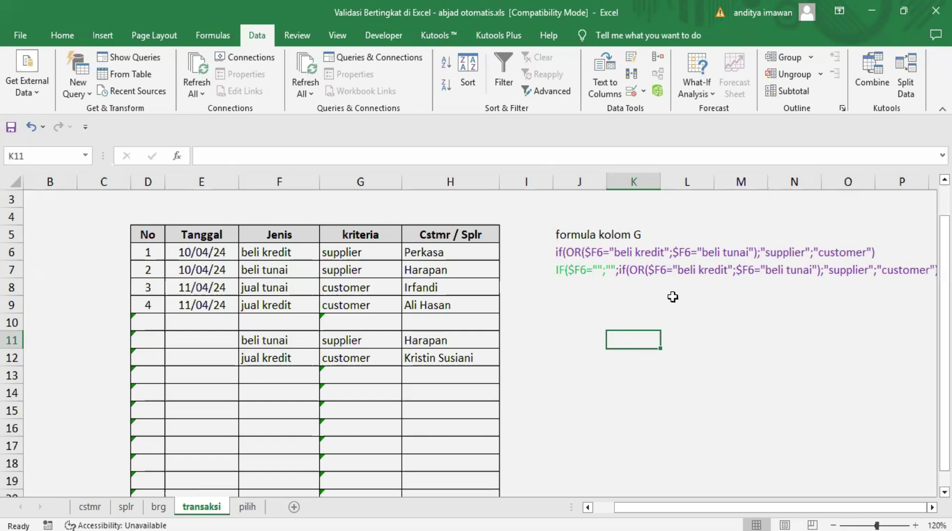
- Inspect the formula note in J7 on transaksi and confirm it unchanged
{"action": "left_click", "coordinate": [569, 272]}
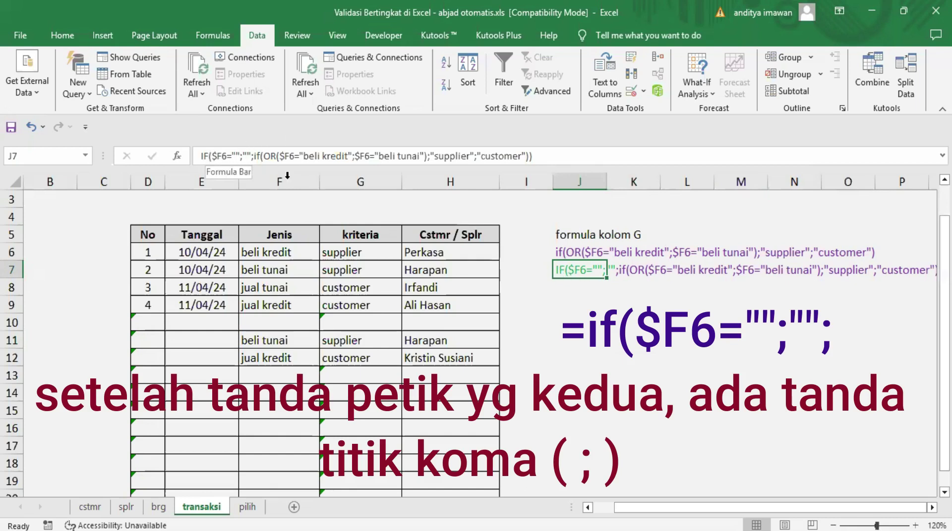
{"action": "left_click", "coordinate": [598, 333]}
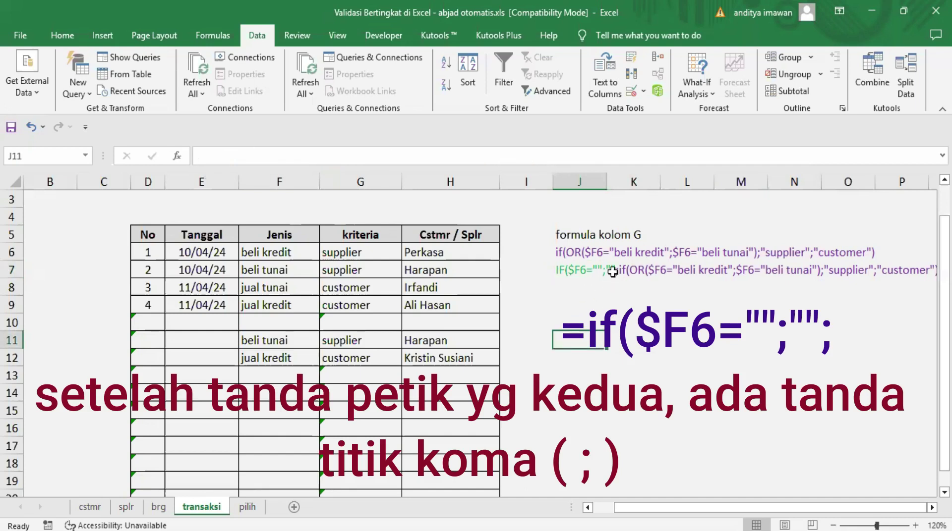
{"action": "left_click_drag", "start_coordinate": [616, 508], "coordinate": [663, 510]}
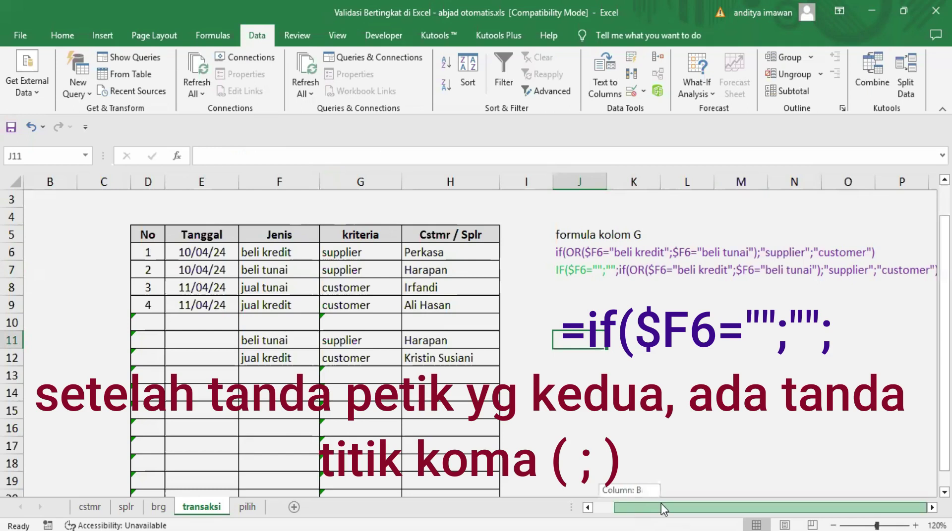
{"action": "left_click", "coordinate": [563, 270]}
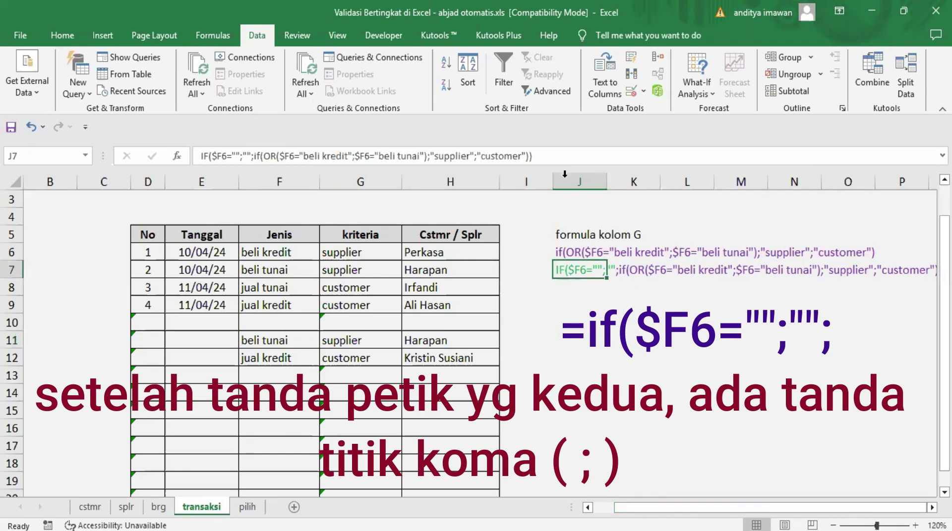
{"action": "left_click", "coordinate": [542, 157]}
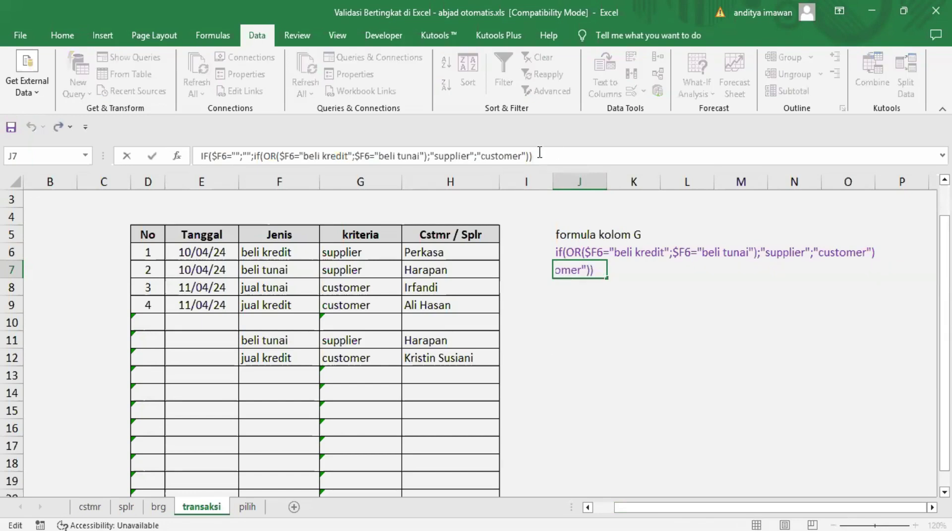
{"action": "key", "text": "Return"}
{"action": "left_click", "coordinate": [625, 340]}
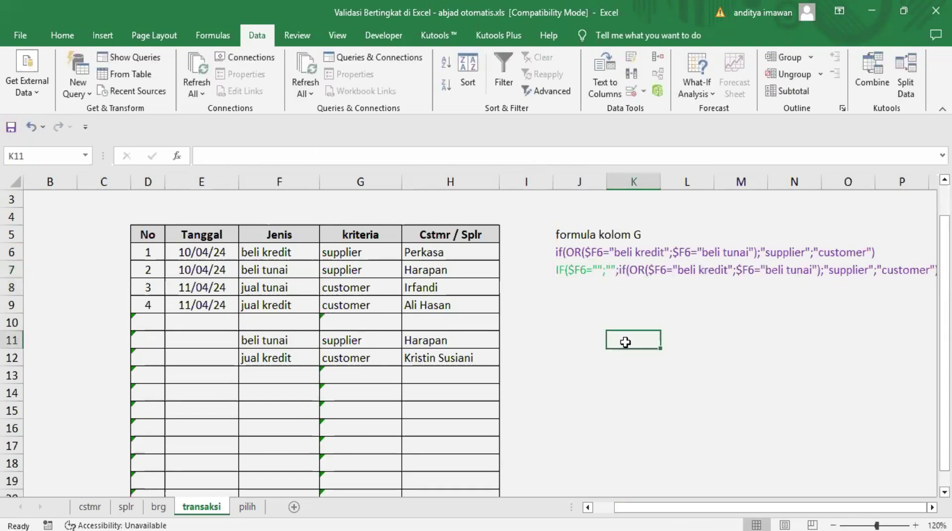
- Inspect the kriteria column G formulas in G6 and G8
{"action": "left_click", "coordinate": [356, 182]}
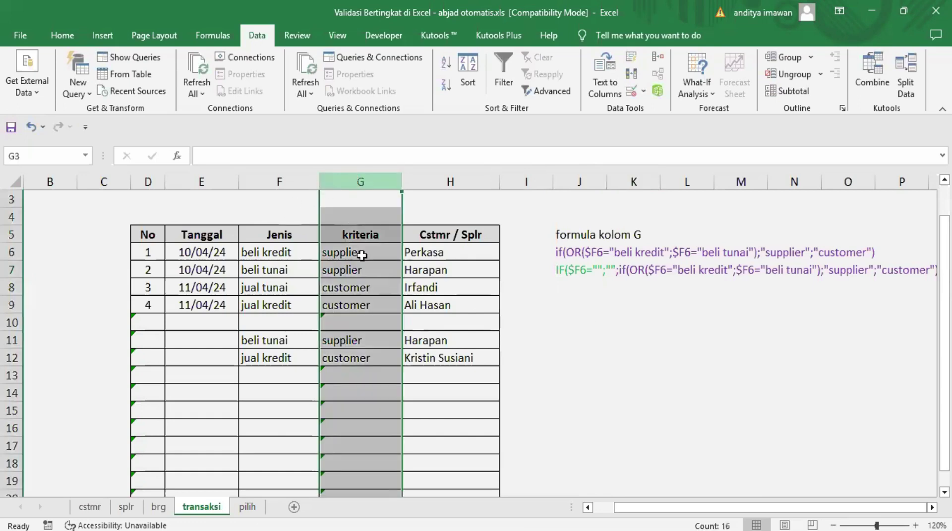
{"action": "left_click", "coordinate": [575, 317]}
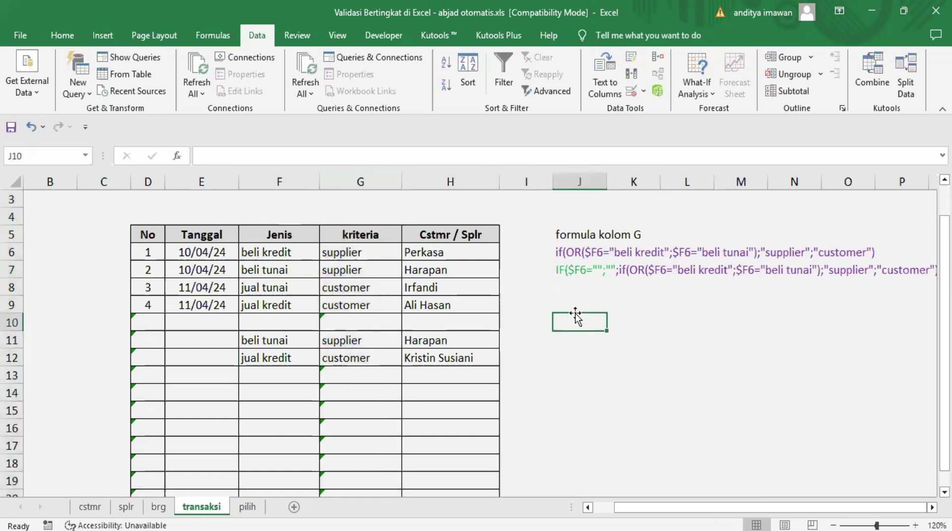
{"action": "left_click", "coordinate": [349, 252]}
{"action": "left_click", "coordinate": [357, 290]}
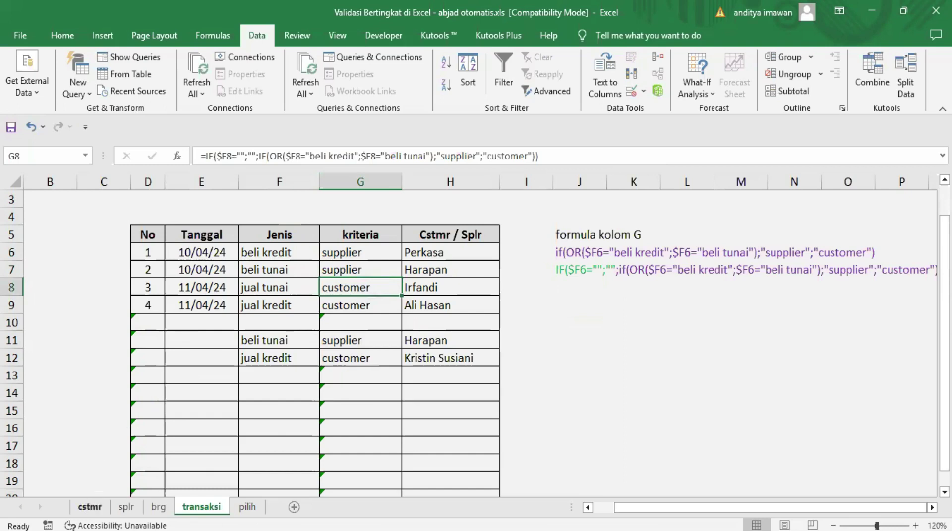
- View the supplier sorting array formula in B6 on the splr sheet
{"action": "left_click", "coordinate": [126, 507]}
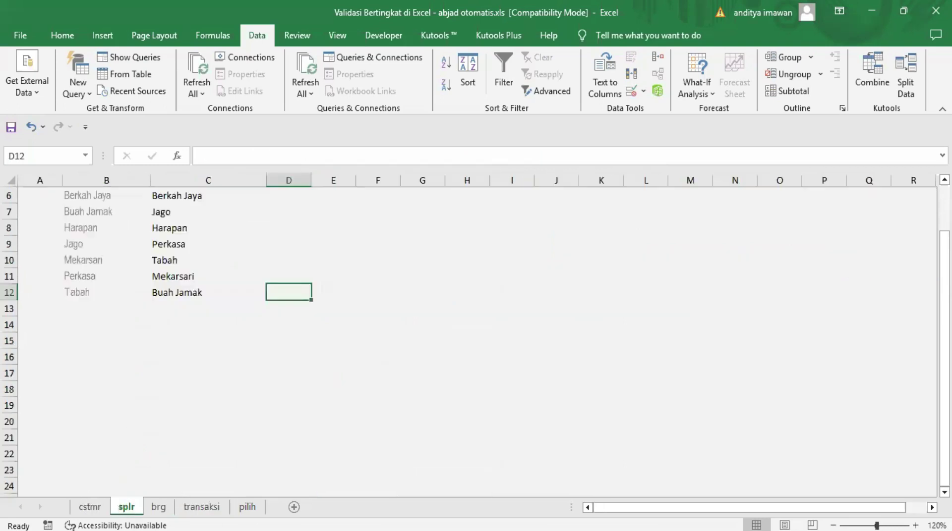
{"action": "scroll", "coordinate": [186, 418], "scroll_direction": "up", "scroll_amount": 2}
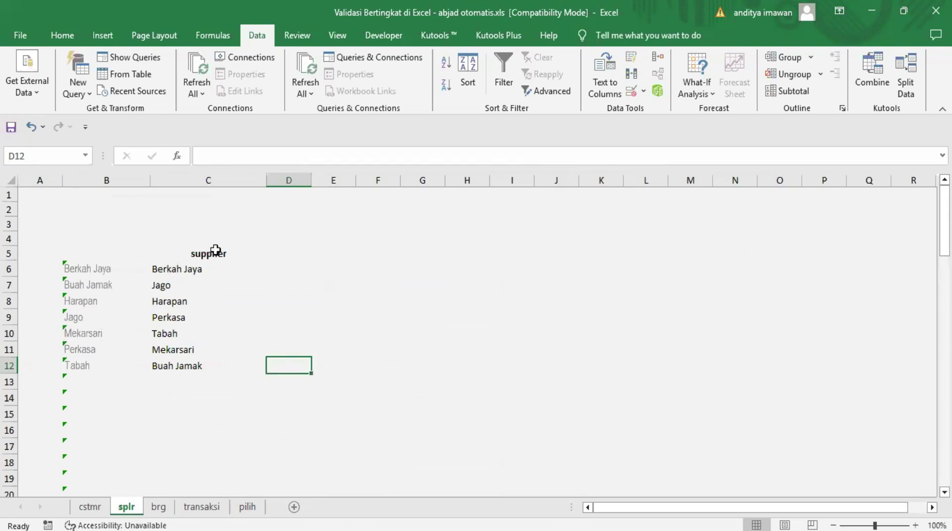
{"action": "left_click", "coordinate": [81, 270]}
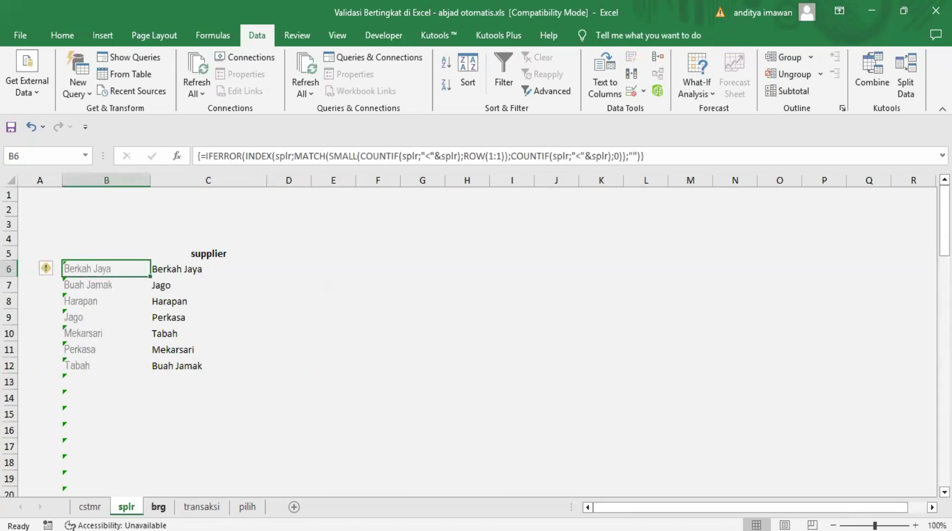
- Check that H11's supplier dropdown on transaksi lists names alphabetically, then return to splr
{"action": "left_click", "coordinate": [201, 507]}
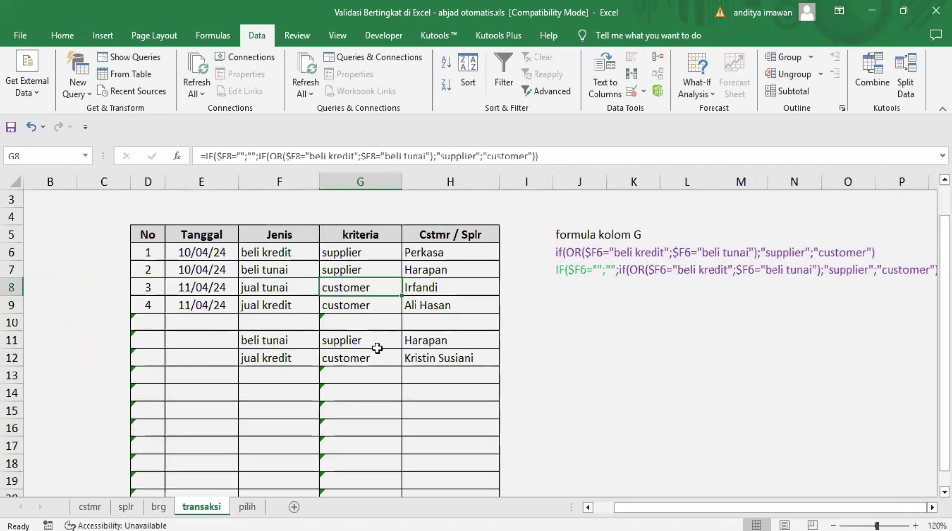
{"action": "left_click", "coordinate": [429, 343]}
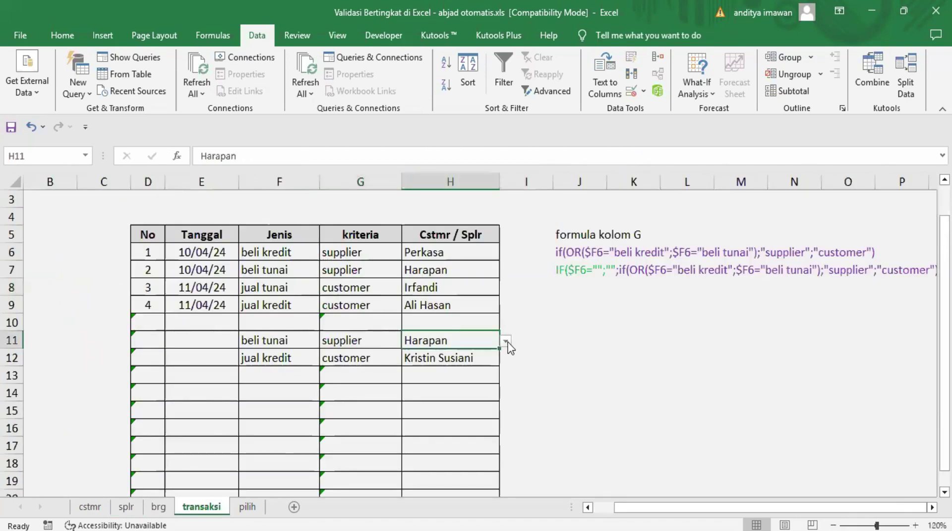
{"action": "left_click", "coordinate": [505, 342]}
{"action": "left_click", "coordinate": [502, 361]}
{"action": "left_click", "coordinate": [502, 364]}
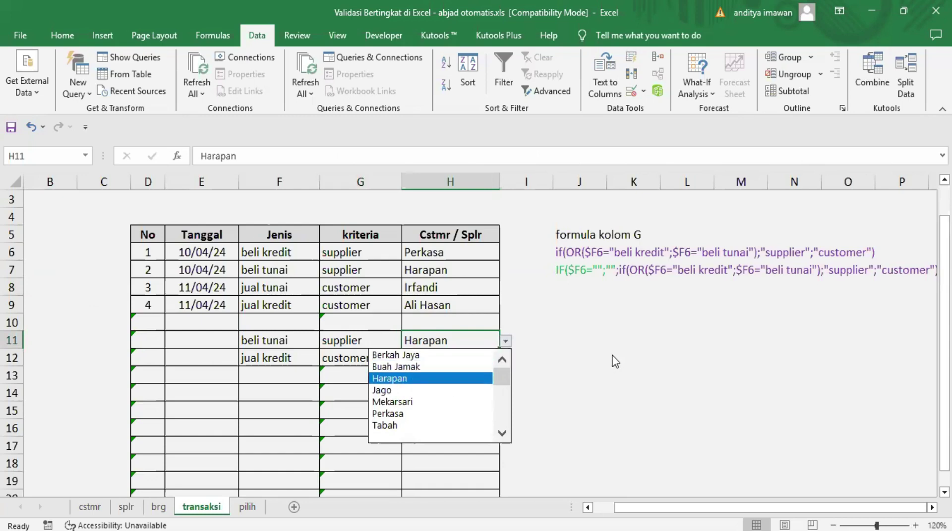
{"action": "key", "text": "Escape"}
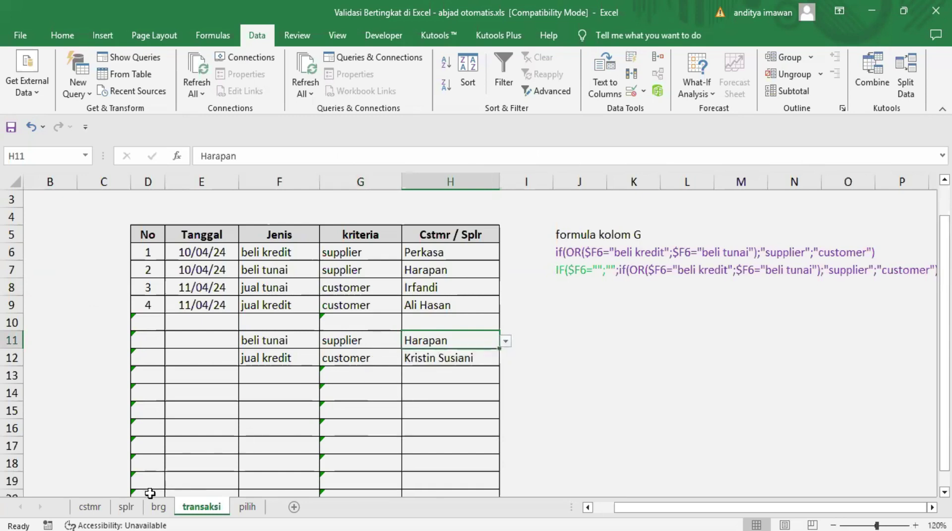
{"action": "left_click", "coordinate": [127, 506]}
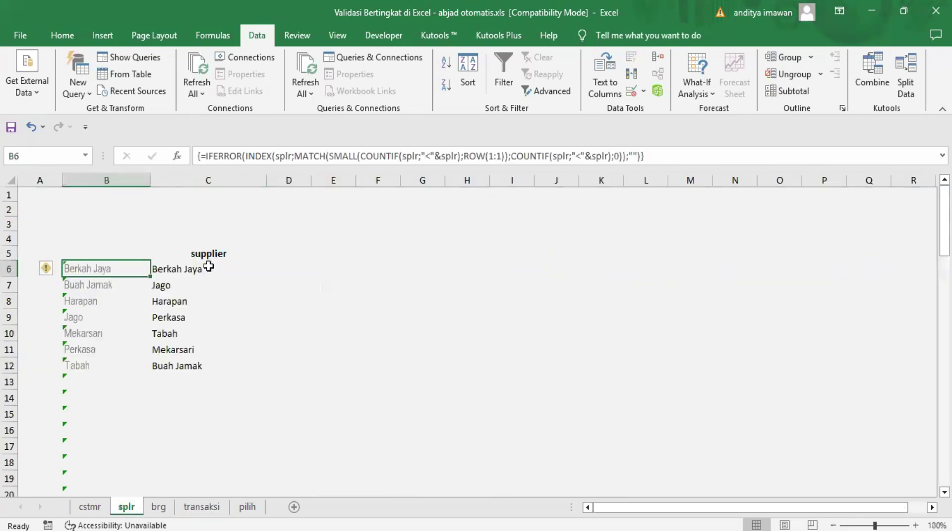
- Add a test supplier 'cccc' below the suppliers to check sorting, then delete it
{"action": "left_click", "coordinate": [168, 379]}
{"action": "type", "text": "cc"}
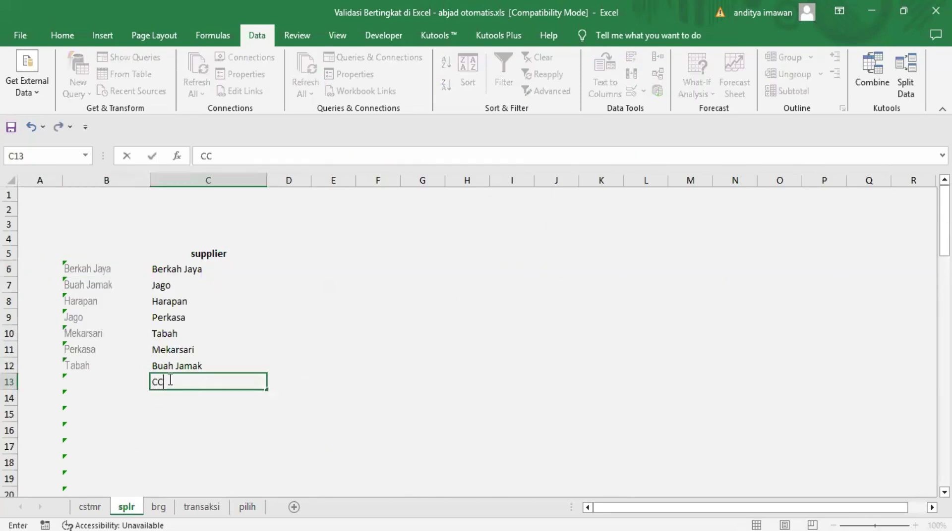
{"action": "type", "text": "cc"}
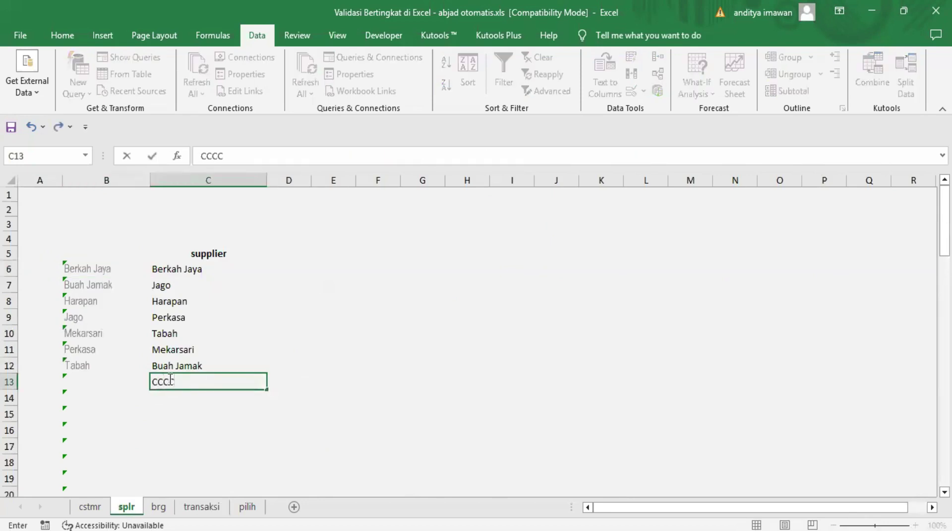
{"action": "key", "text": "Return"}
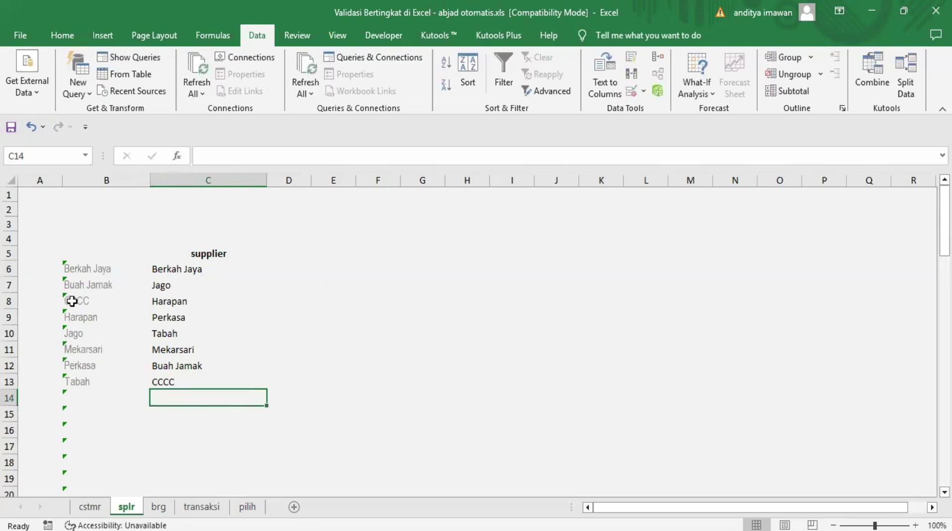
{"action": "left_click", "coordinate": [167, 381]}
{"action": "key", "text": "Delete"}
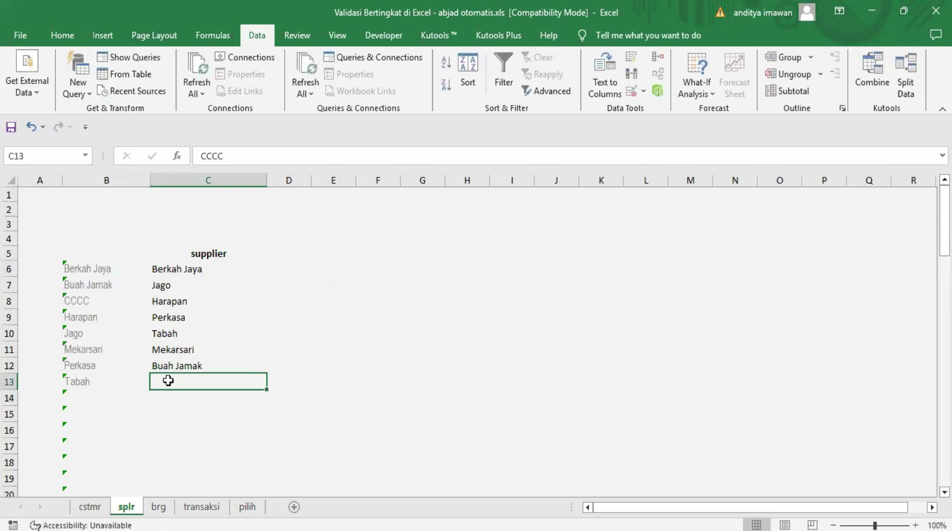
- Select row 12 on splr, then move to the cstmr customer sheet
{"action": "left_click", "coordinate": [10, 366]}
{"action": "left_click", "coordinate": [160, 399]}
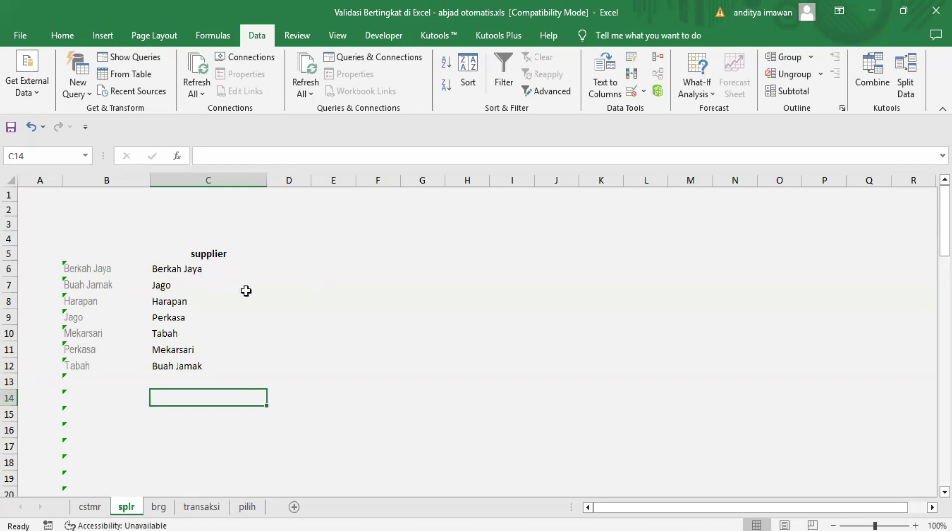
{"action": "left_click", "coordinate": [90, 507]}
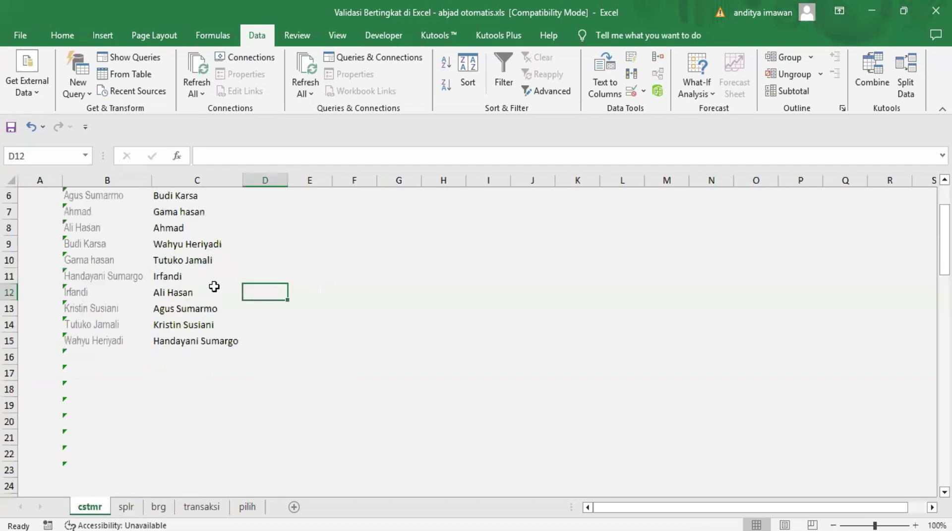
- Compare the cstmr B6 sorting array formula with the splr sheet, then open the brg sheet
{"action": "scroll", "coordinate": [255, 311], "scroll_direction": "up", "scroll_amount": 2}
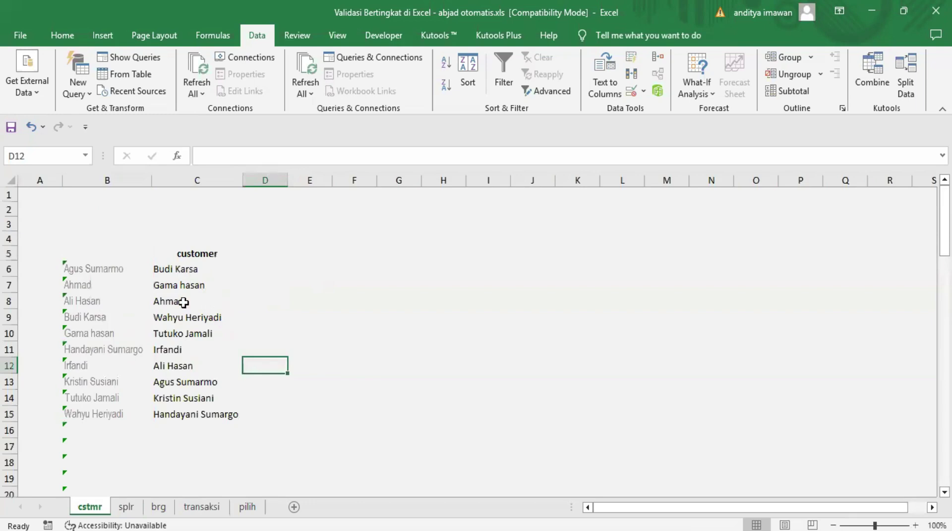
{"action": "left_click", "coordinate": [87, 269]}
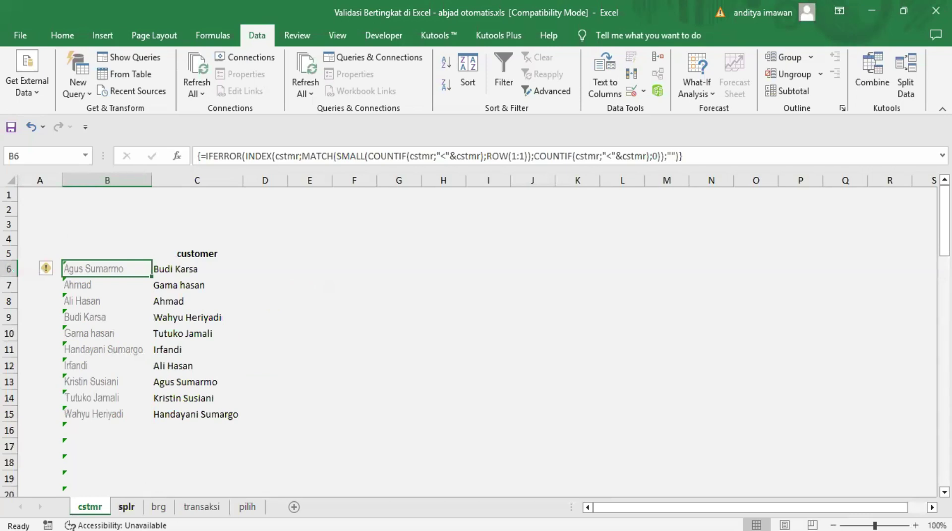
{"action": "left_click", "coordinate": [126, 506]}
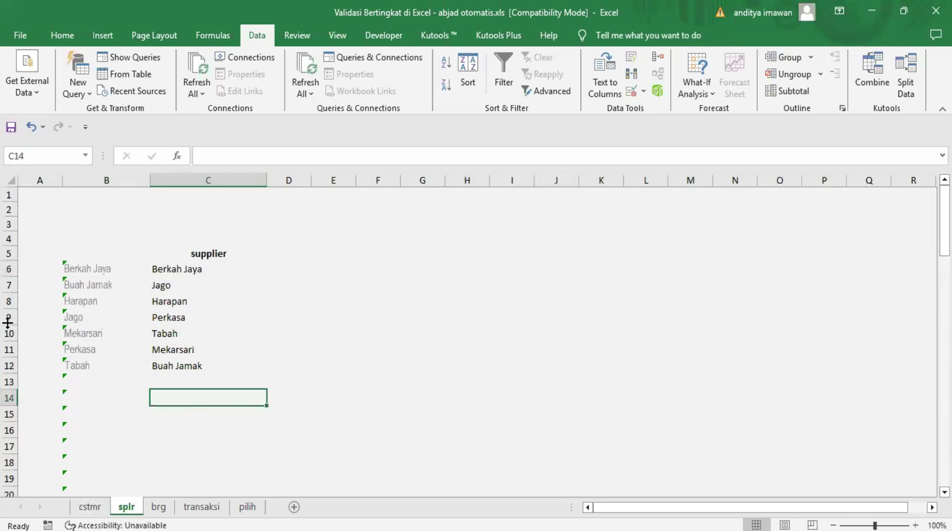
{"action": "left_click", "coordinate": [90, 507]}
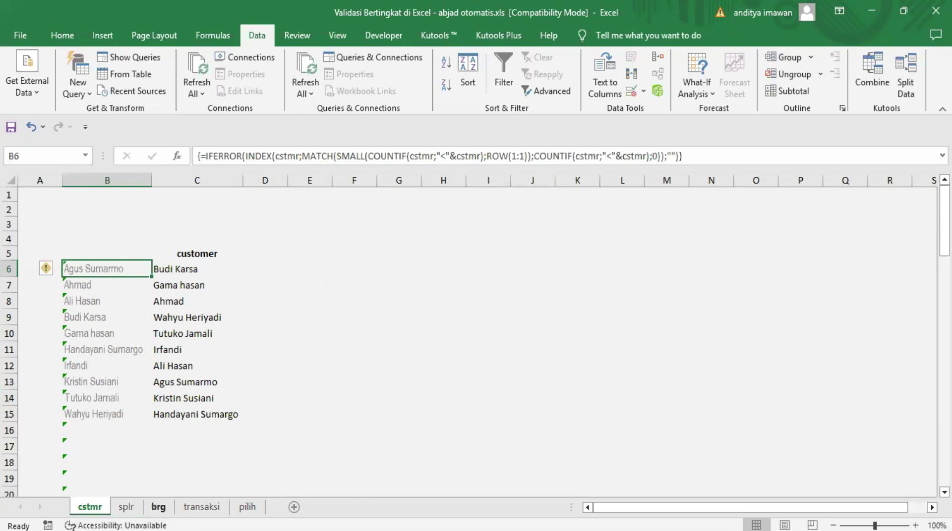
{"action": "left_click", "coordinate": [158, 507]}
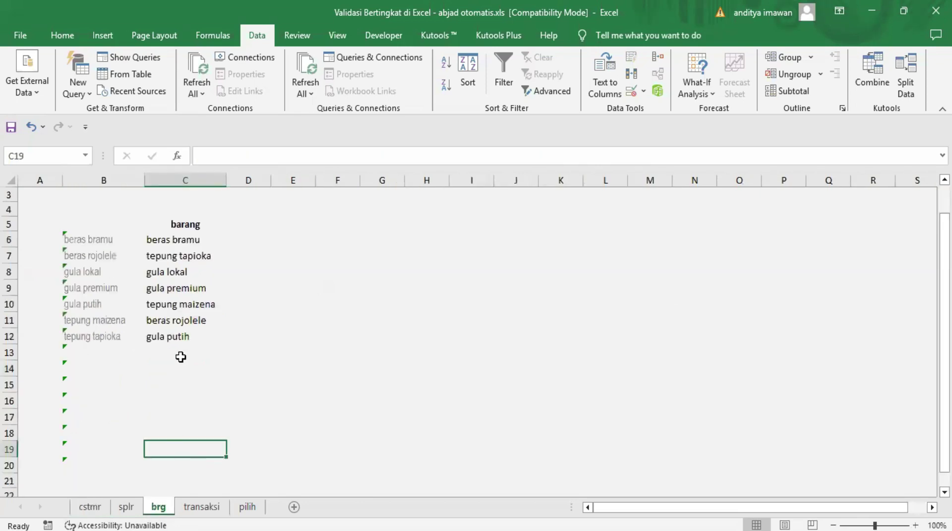
{"action": "left_click", "coordinate": [167, 242]}
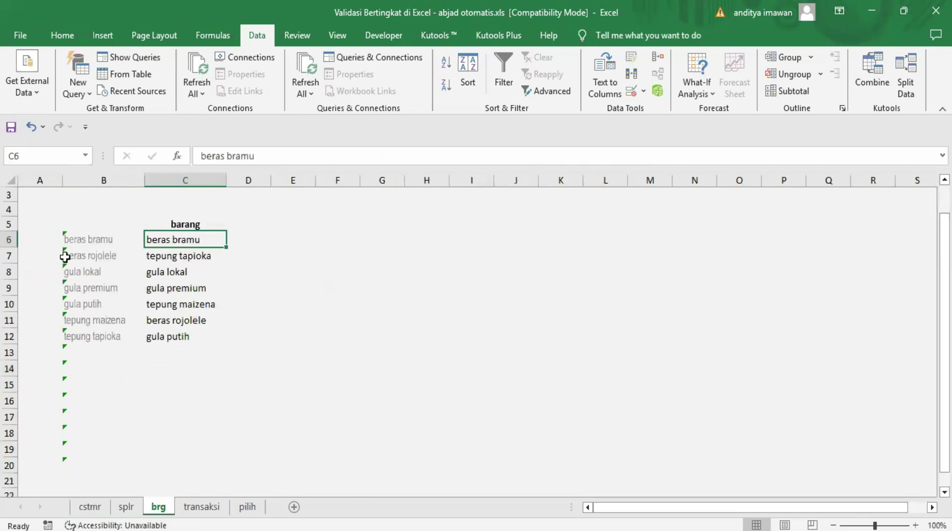
{"action": "left_click", "coordinate": [84, 226]}
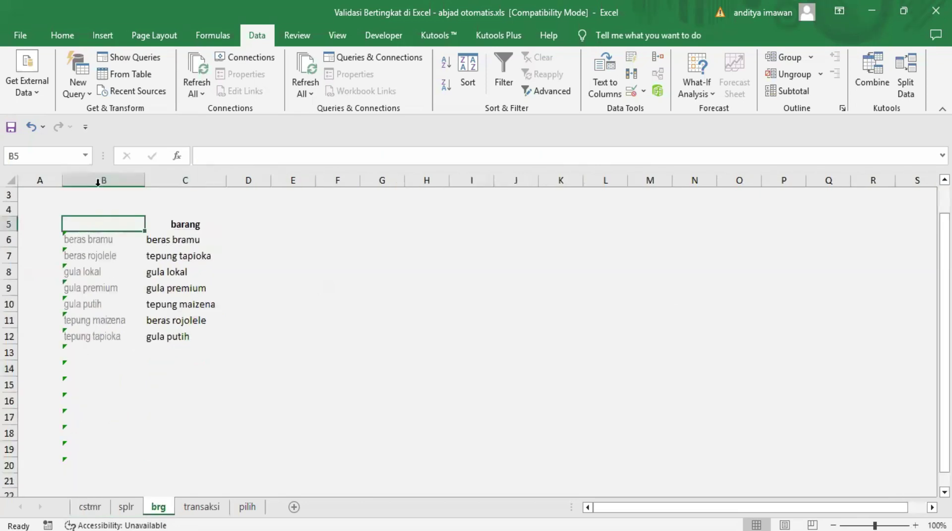
{"action": "left_click", "coordinate": [85, 237]}
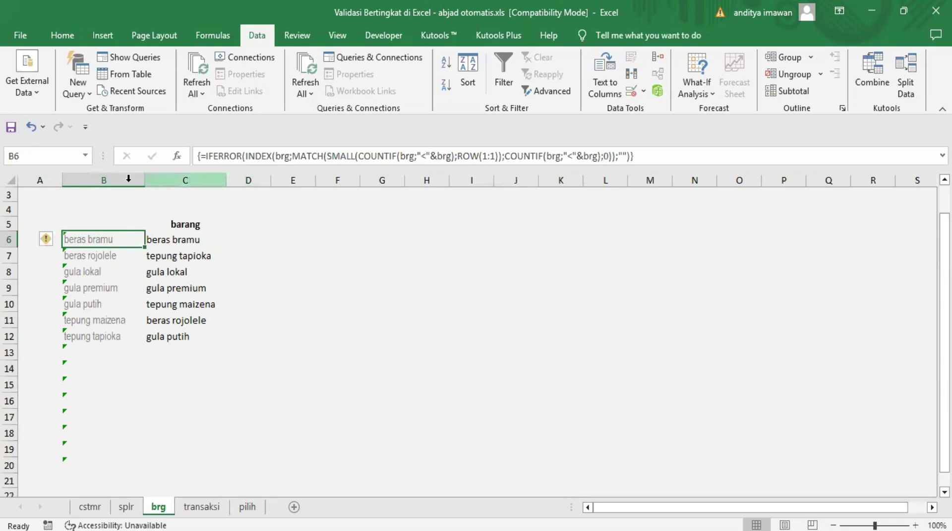
{"action": "left_click", "coordinate": [147, 181]}
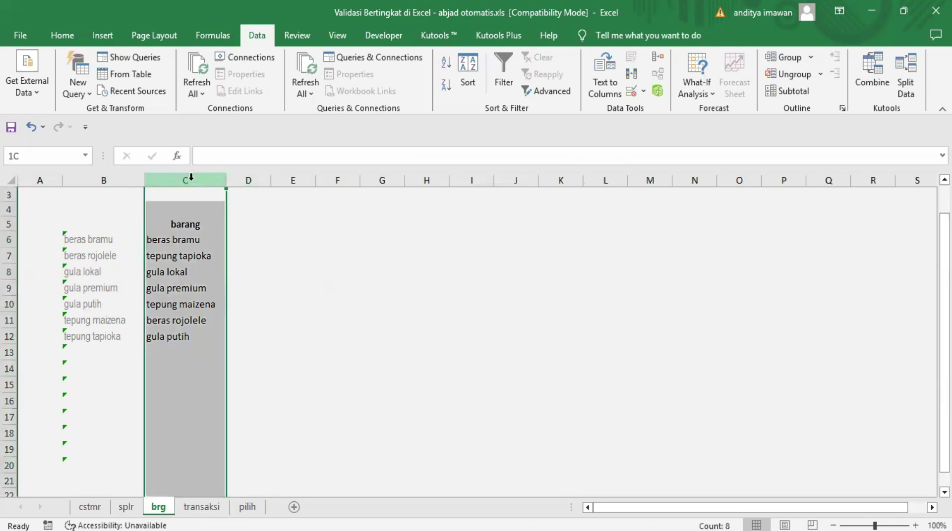
{"action": "left_click", "coordinate": [113, 182]}
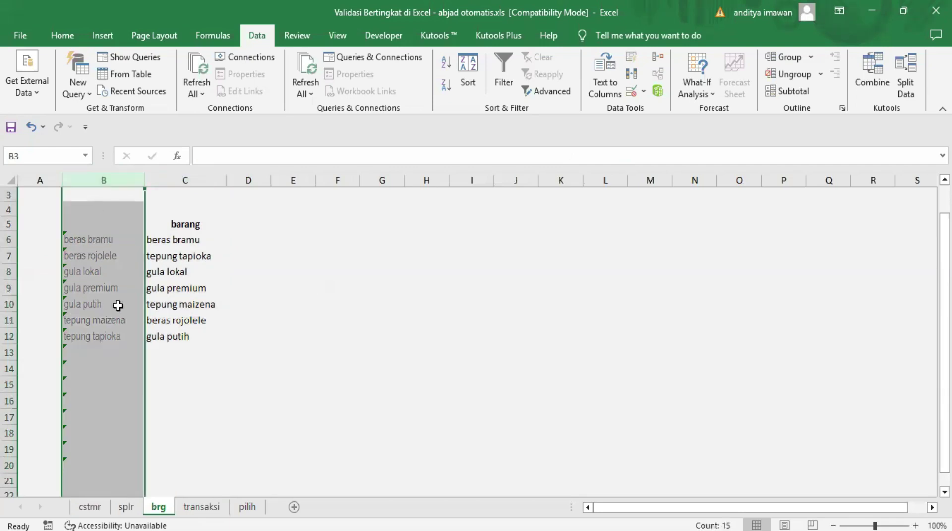
{"action": "left_click", "coordinate": [235, 415]}
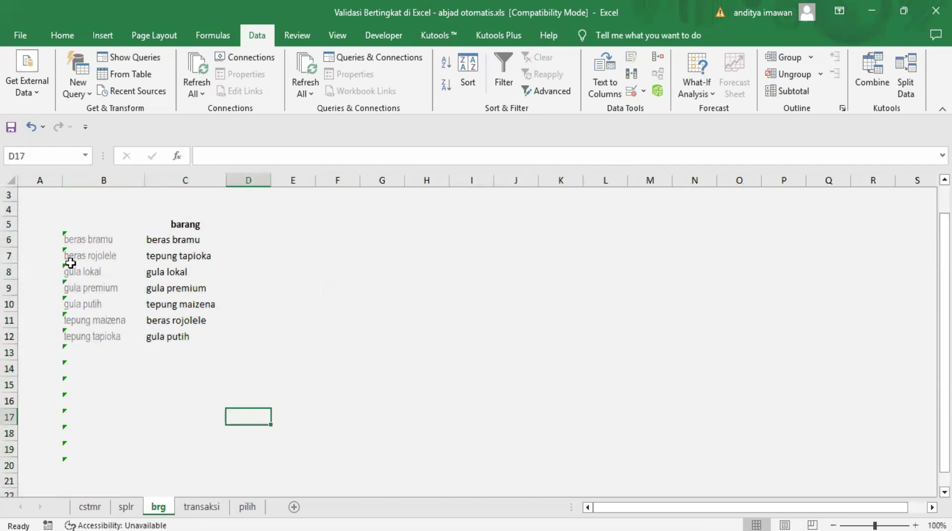
{"action": "left_click", "coordinate": [10, 241]}
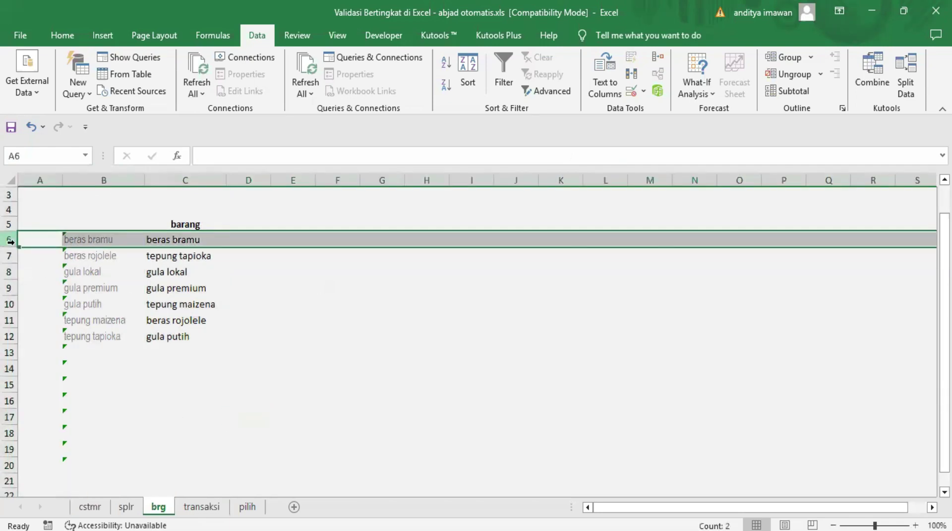
{"action": "left_click", "coordinate": [239, 356]}
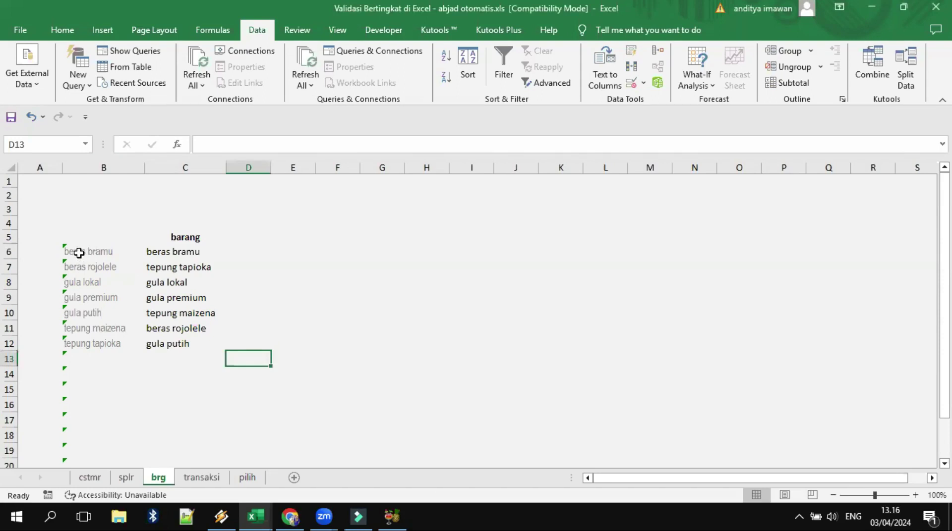
- Select the sorted item cells B6:B20 on brg and jump to the barang named range
{"action": "left_click", "coordinate": [78, 253]}
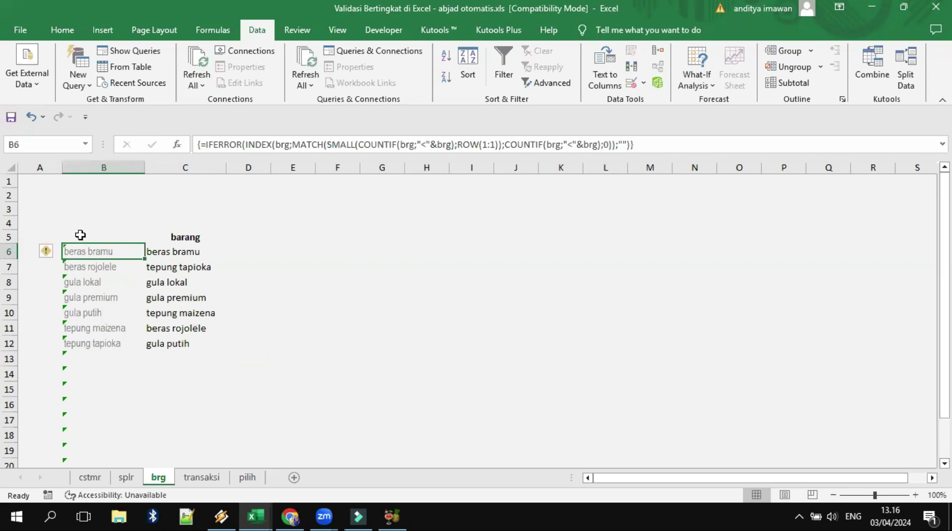
{"action": "left_click", "coordinate": [81, 235]}
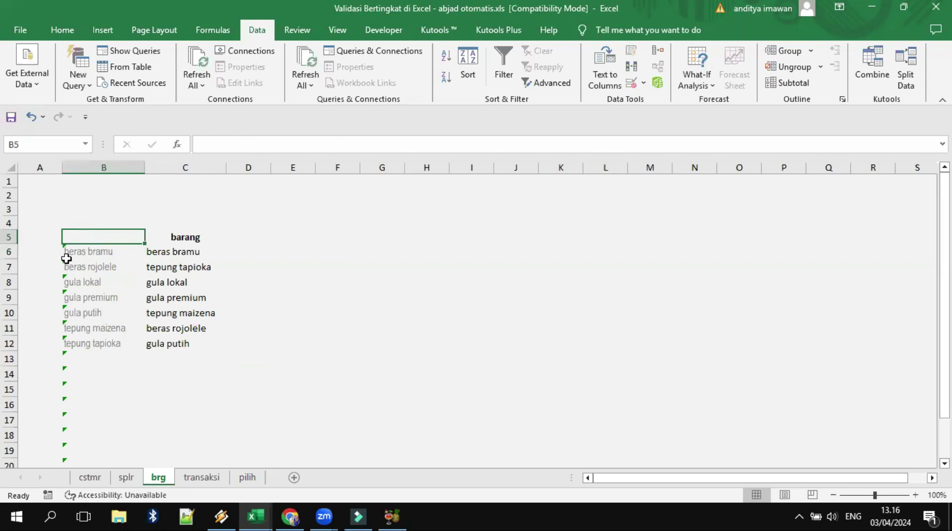
{"action": "mouse_move", "coordinate": [78, 248]}
{"action": "left_mouse_down"}
{"action": "mouse_move", "coordinate": [90, 297]}
{"action": "mouse_move", "coordinate": [72, 502]}
{"action": "left_mouse_up"}
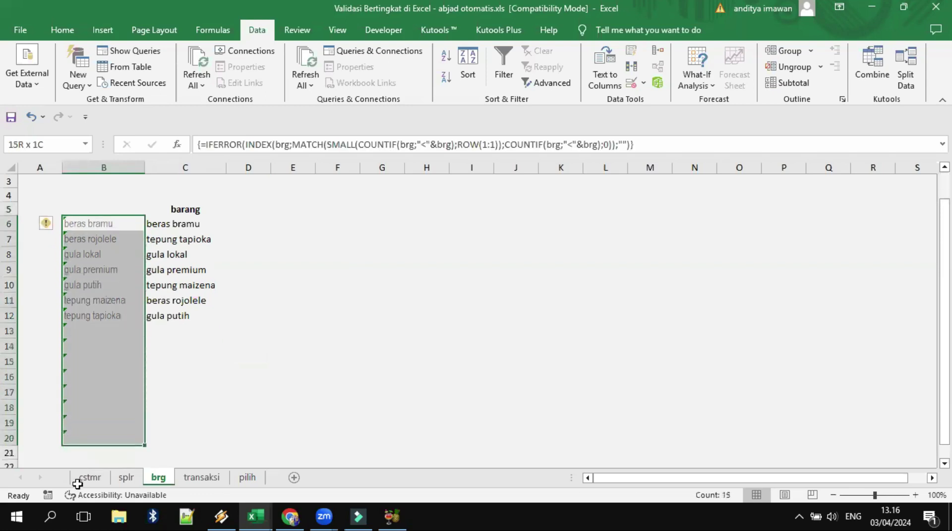
{"action": "left_click_drag", "start_coordinate": [72, 502], "coordinate": [70, 498]}
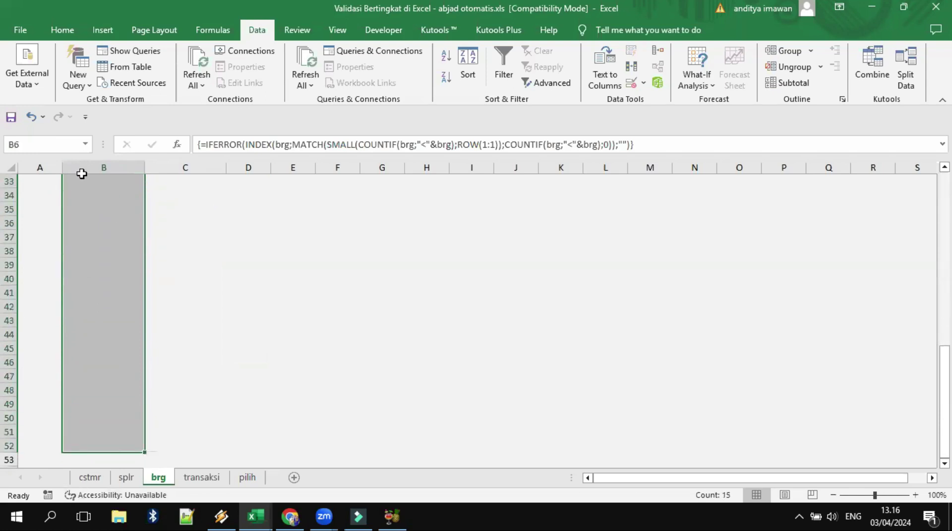
{"action": "scroll", "coordinate": [128, 223], "scroll_direction": "up", "scroll_amount": 11}
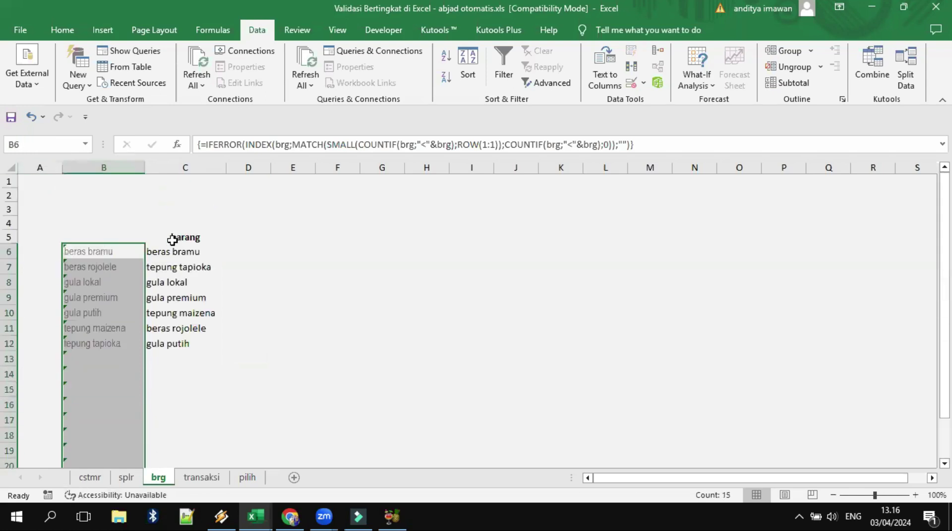
{"action": "left_click", "coordinate": [33, 143]}
{"action": "type", "text": "barang"}
{"action": "key", "text": "Return"}
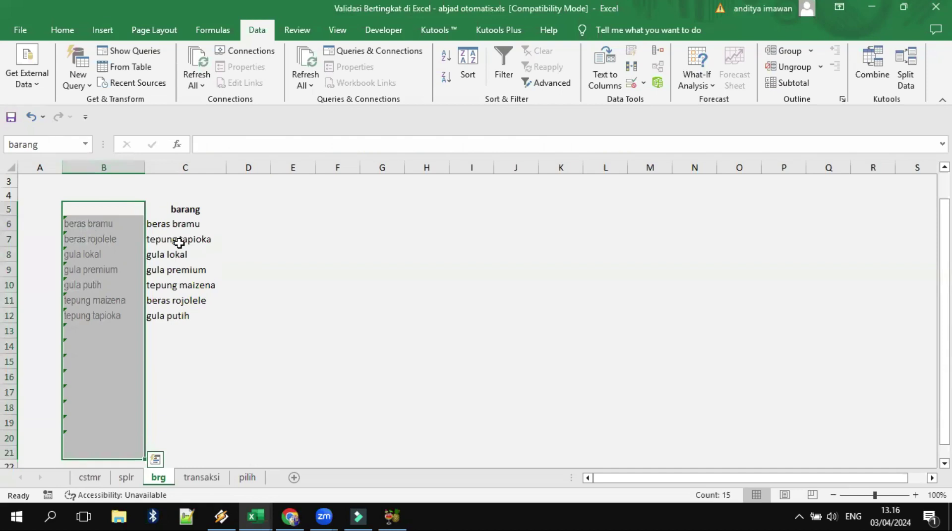
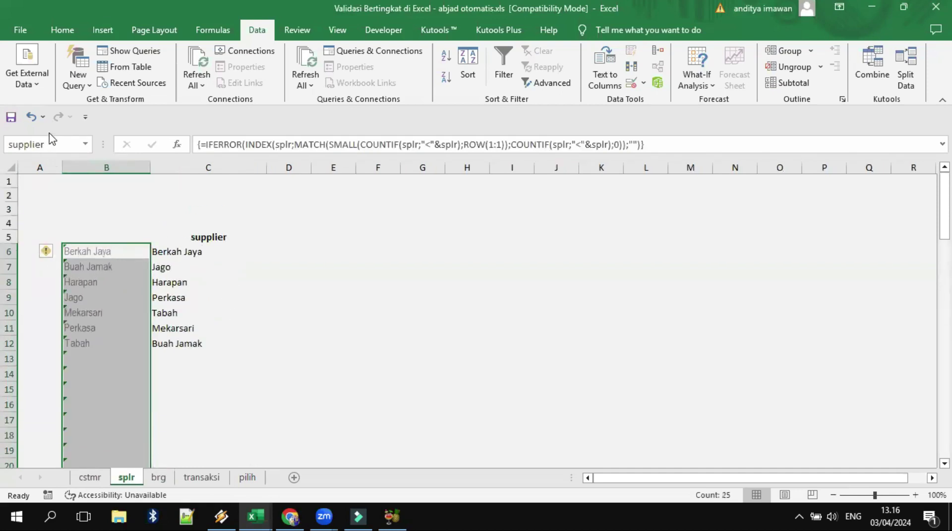
- Jump to the named supplier range by entering 'su' in the Name Box
{"action": "left_click", "coordinate": [50, 145]}
{"action": "type", "text": "su"}
{"action": "key", "text": "Return"}
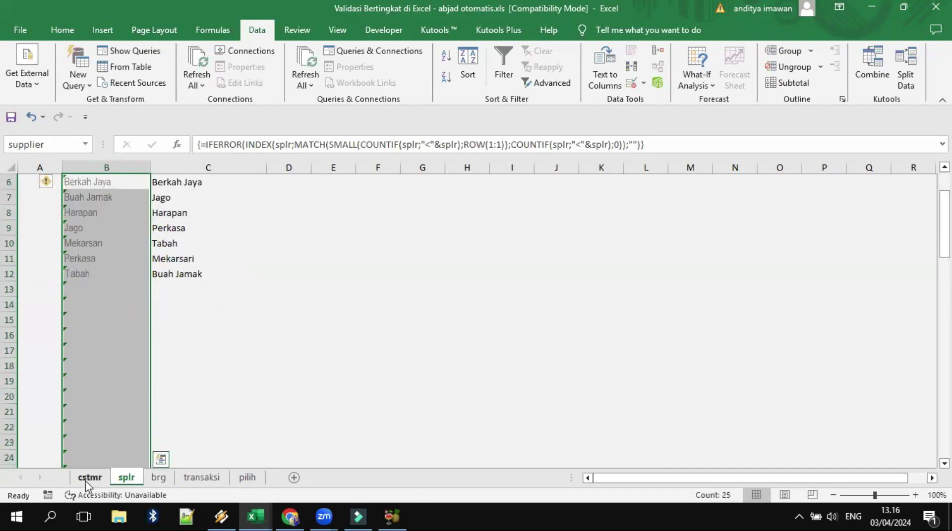
- Review the named ranges list from the cstmr sheet, then return to the transaksi sheet
{"action": "left_click", "coordinate": [88, 479]}
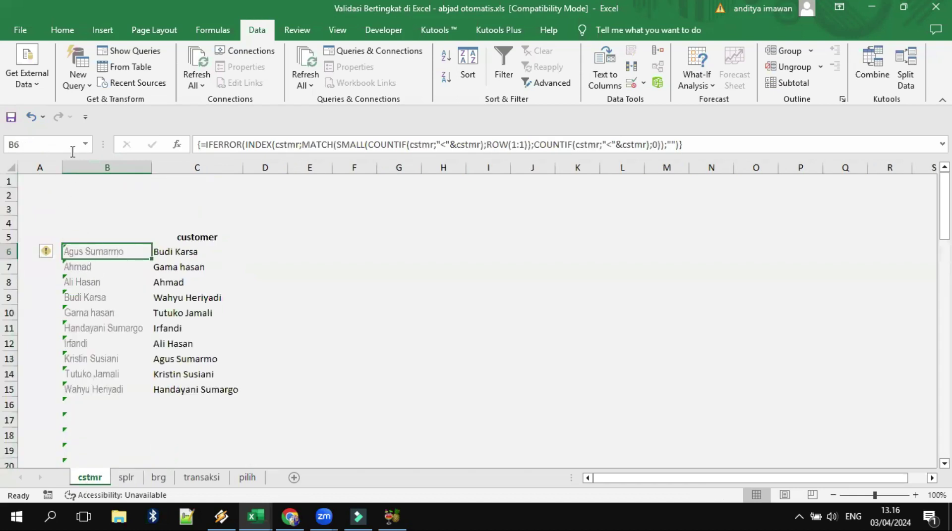
{"action": "left_click", "coordinate": [86, 145]}
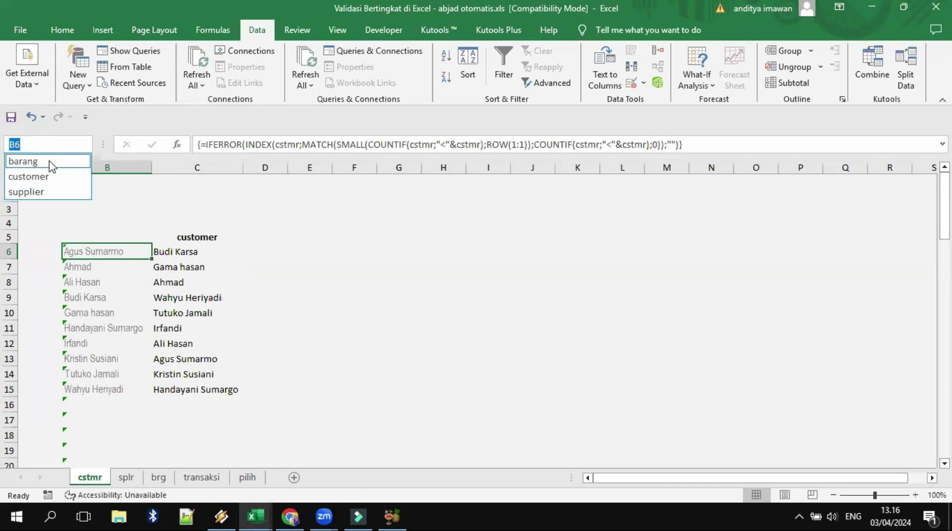
{"action": "left_click", "coordinate": [194, 480]}
{"action": "left_click", "coordinate": [194, 479]}
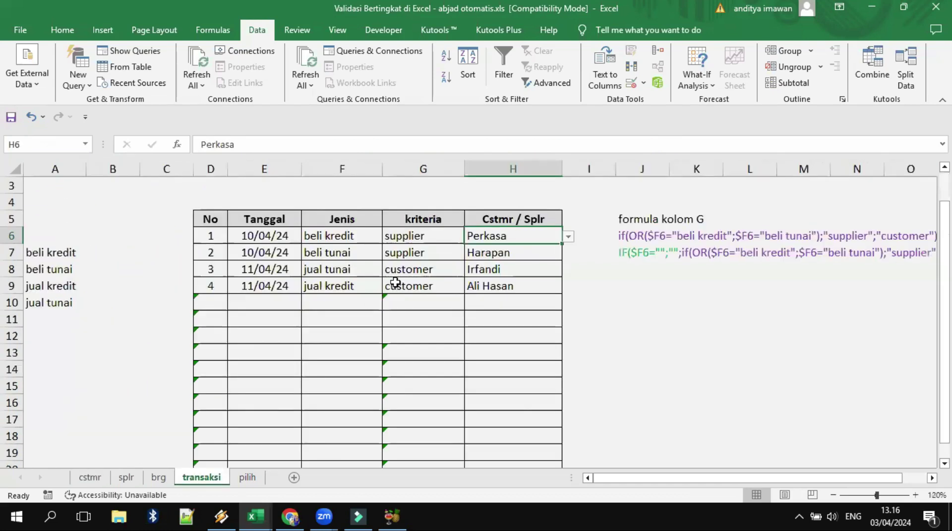
- Compare the word 'supplier' in G6's kriteria formula with the workbook's named ranges
{"action": "left_click", "coordinate": [404, 238]}
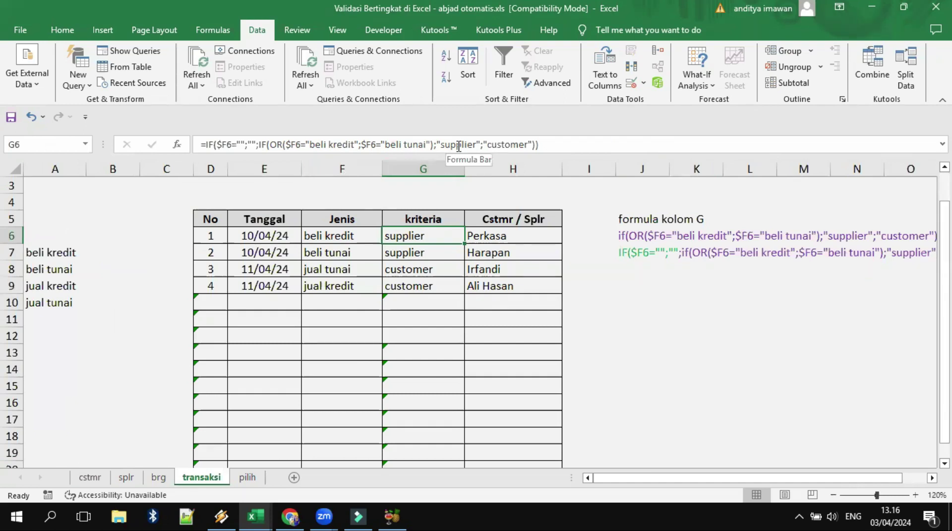
{"action": "left_click_drag", "start_coordinate": [441, 144], "coordinate": [477, 144]}
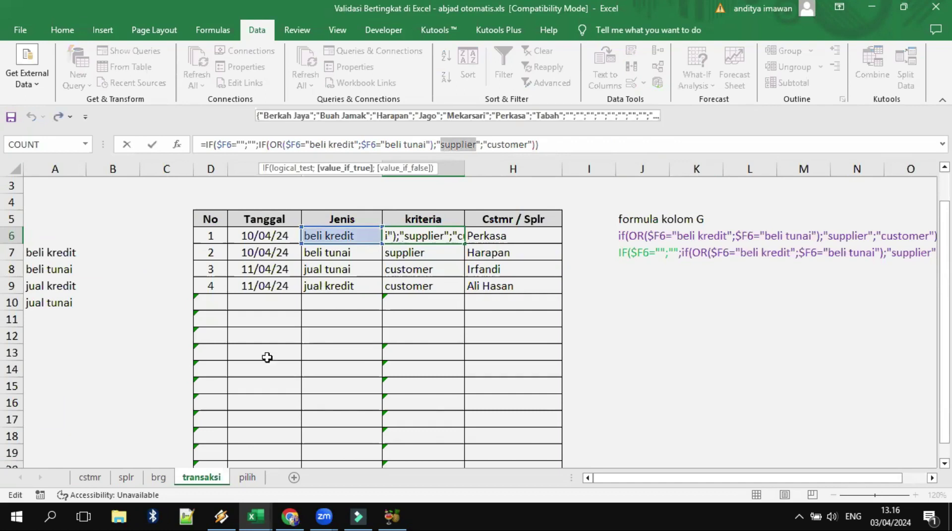
{"action": "left_click", "coordinate": [90, 479]}
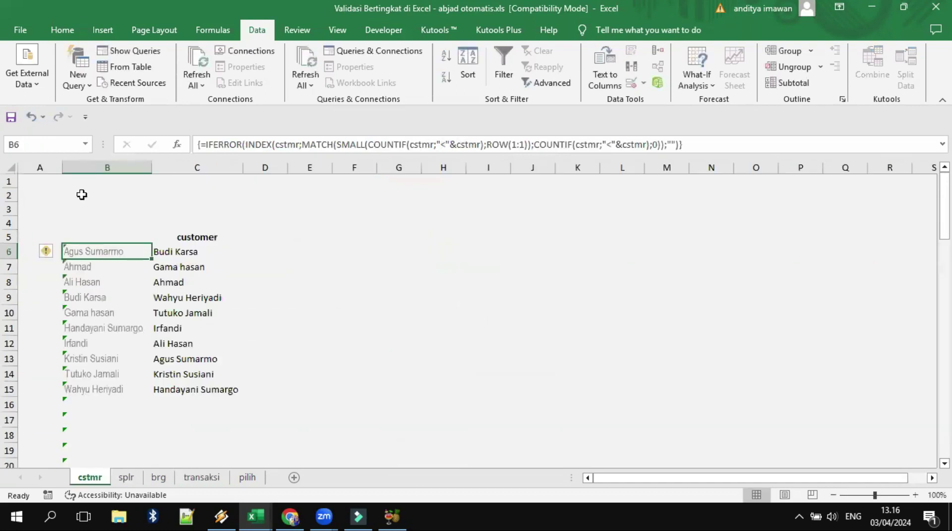
{"action": "left_click", "coordinate": [85, 144]}
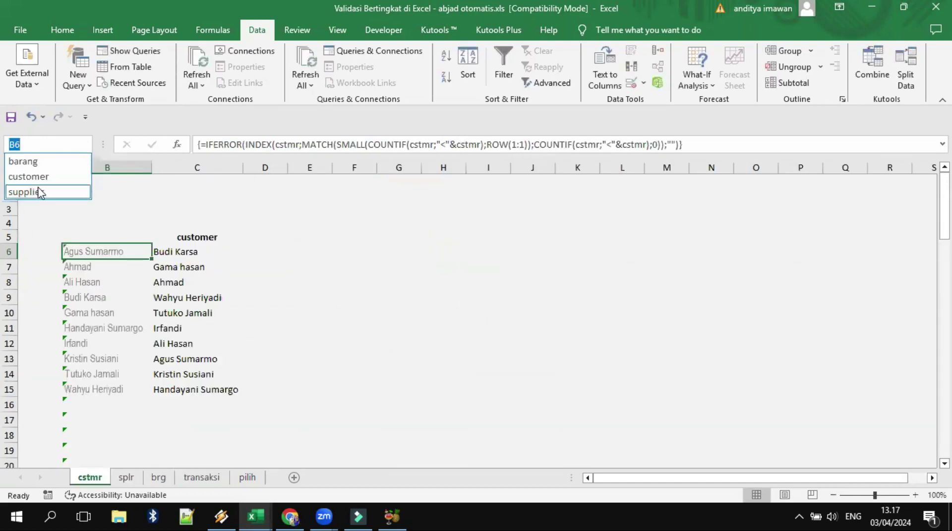
{"action": "left_click", "coordinate": [258, 223]}
- Show the Data Validation options for the Perkasa entry in H6 on transaksi
{"action": "left_click", "coordinate": [203, 479]}
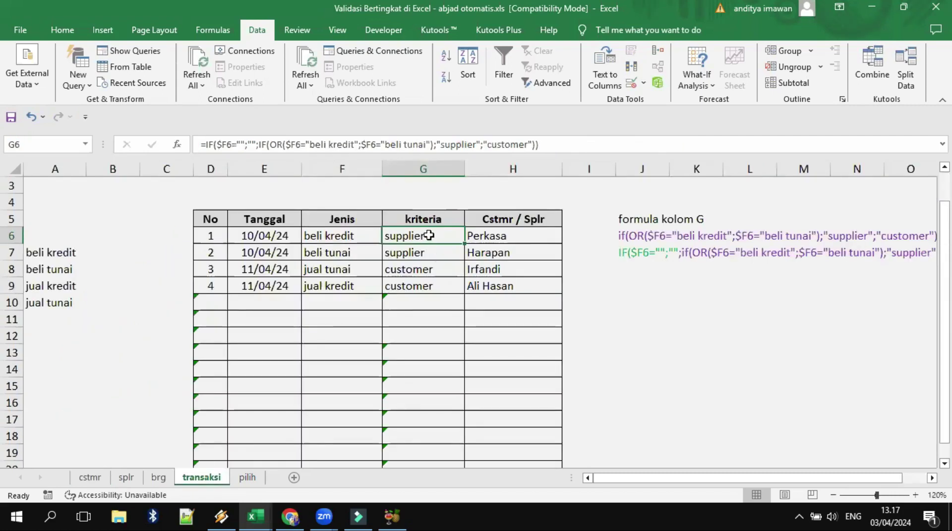
{"action": "left_click", "coordinate": [517, 236]}
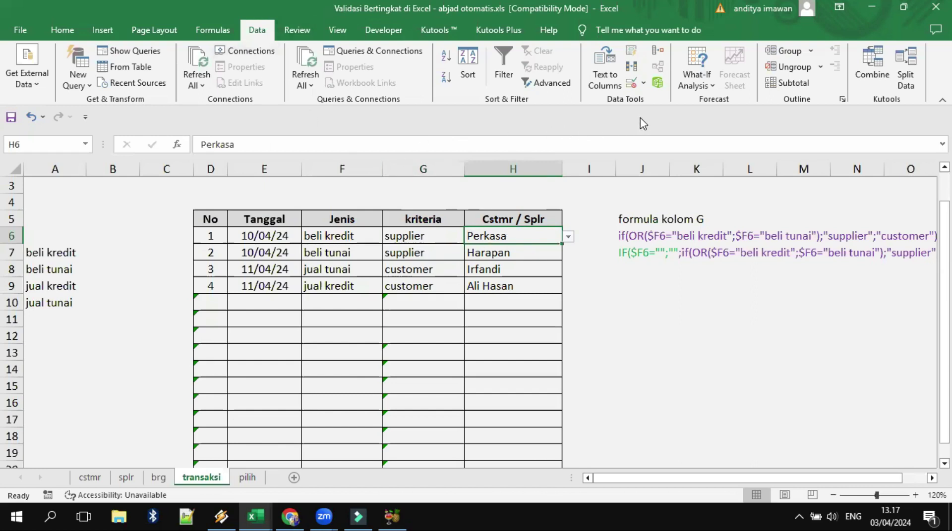
{"action": "left_click", "coordinate": [644, 86]}
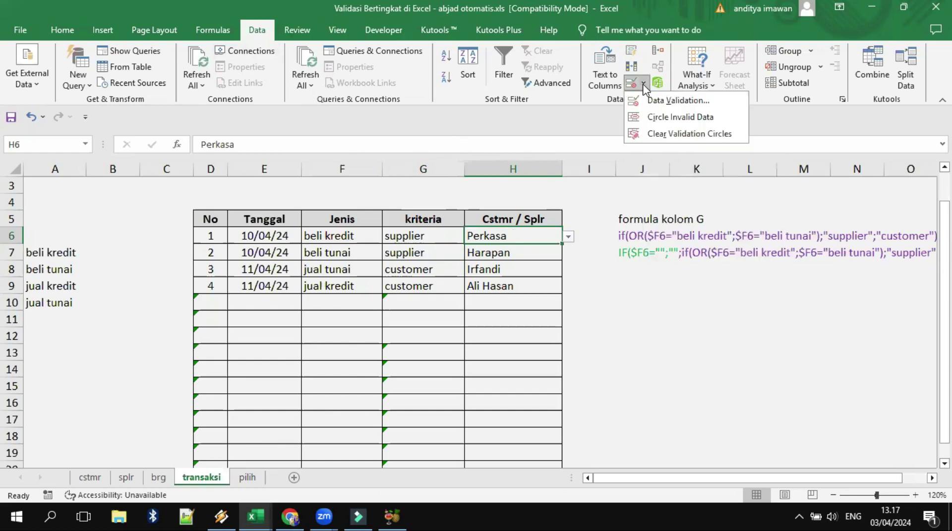
{"action": "left_click", "coordinate": [680, 99]}
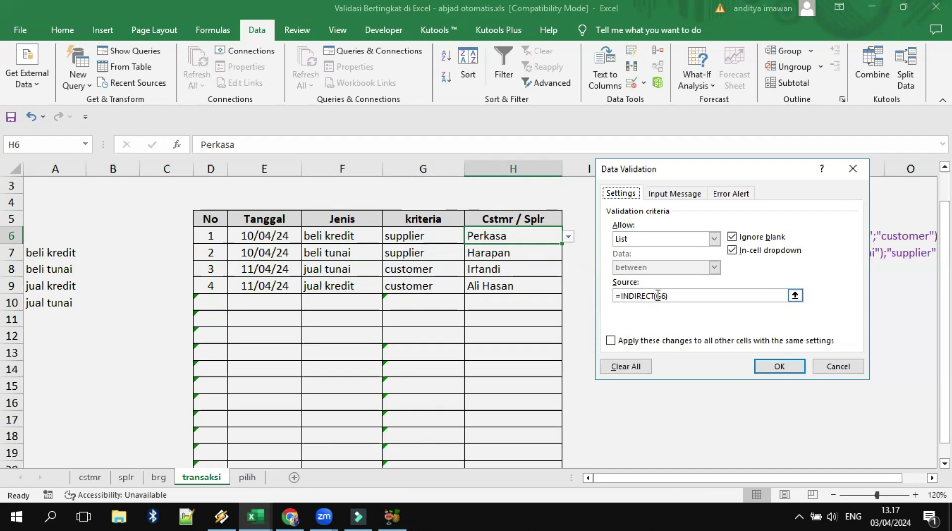
{"action": "left_click", "coordinate": [780, 368]}
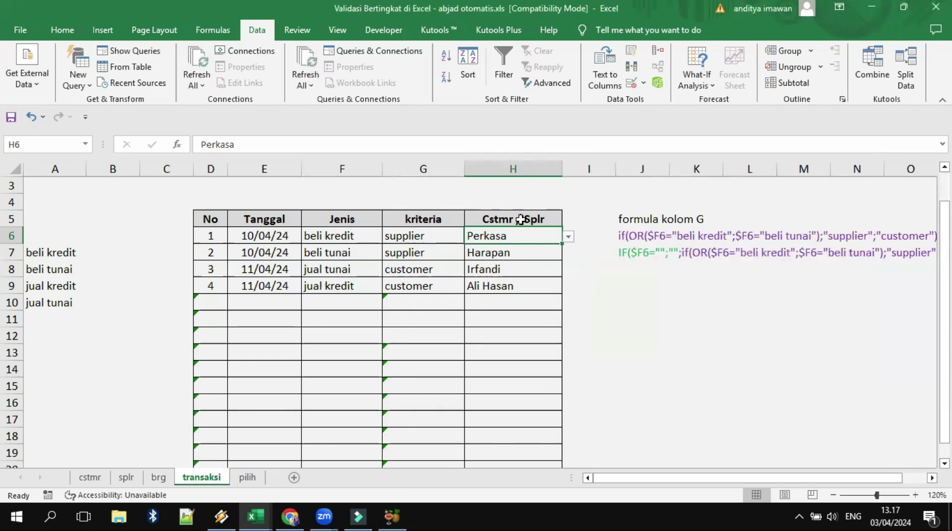
{"action": "left_click", "coordinate": [540, 257]}
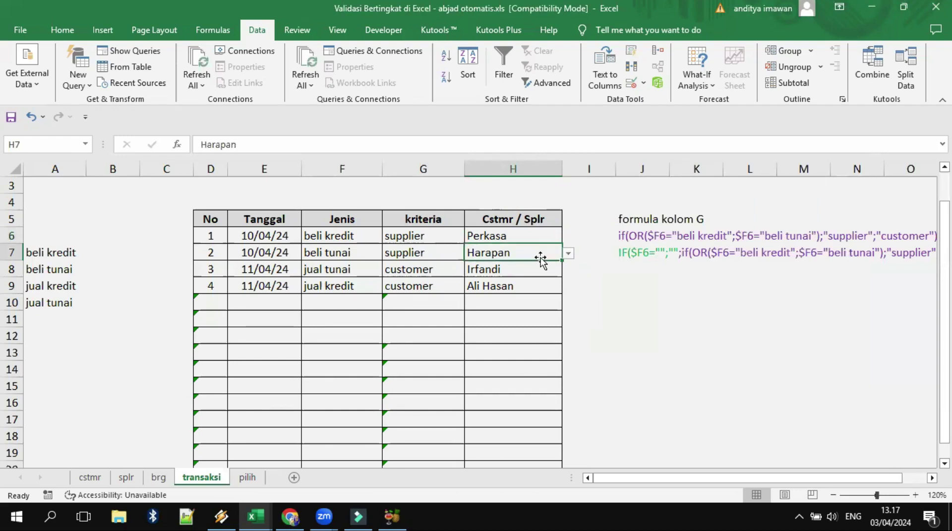
{"action": "left_click", "coordinate": [643, 83]}
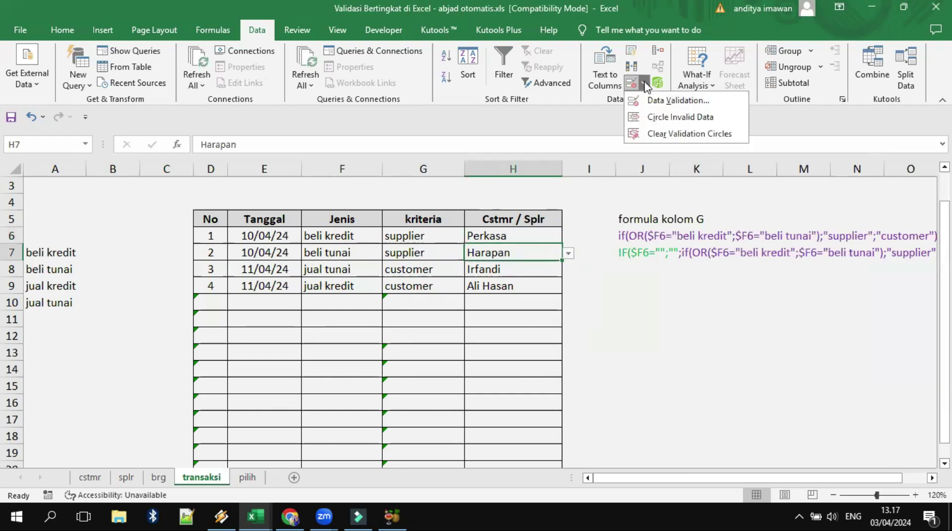
{"action": "left_click", "coordinate": [678, 100]}
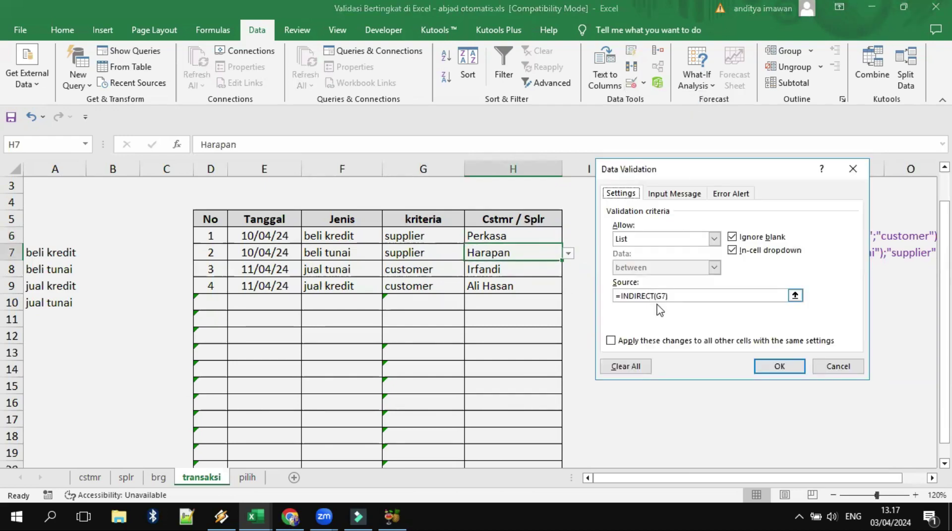
{"action": "left_click", "coordinate": [779, 367]}
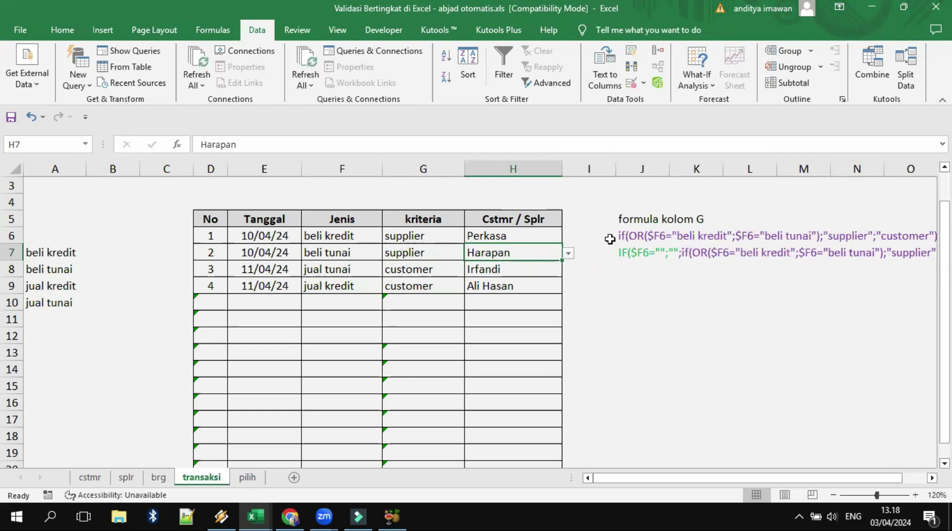
- Check the kriteria formula note in J6, then show Data Validation options for Harapan in H7
{"action": "left_click", "coordinate": [626, 236]}
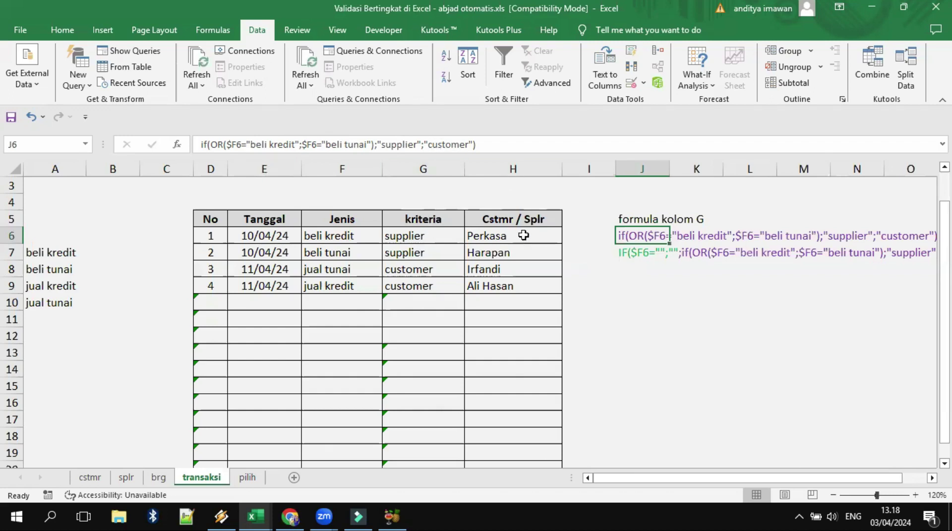
{"action": "left_click", "coordinate": [521, 251]}
{"action": "left_click", "coordinate": [643, 83]}
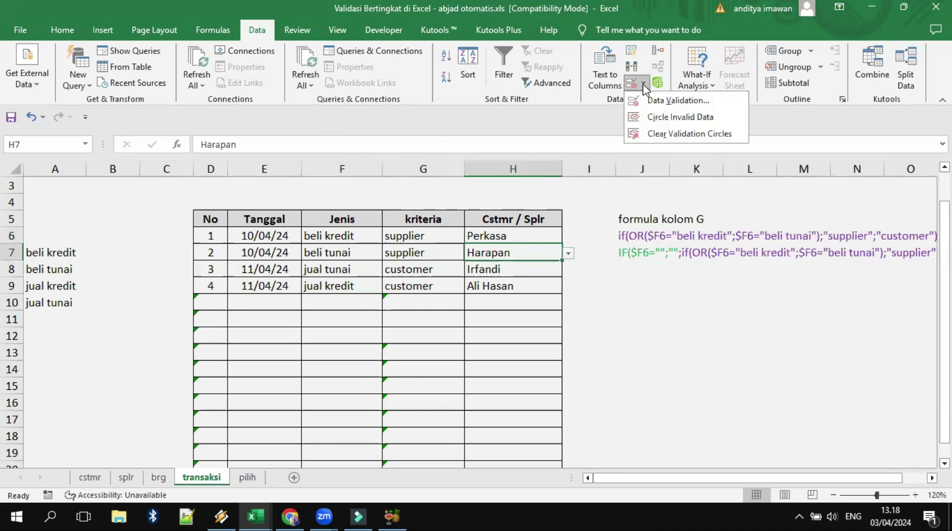
{"action": "left_click", "coordinate": [650, 101]}
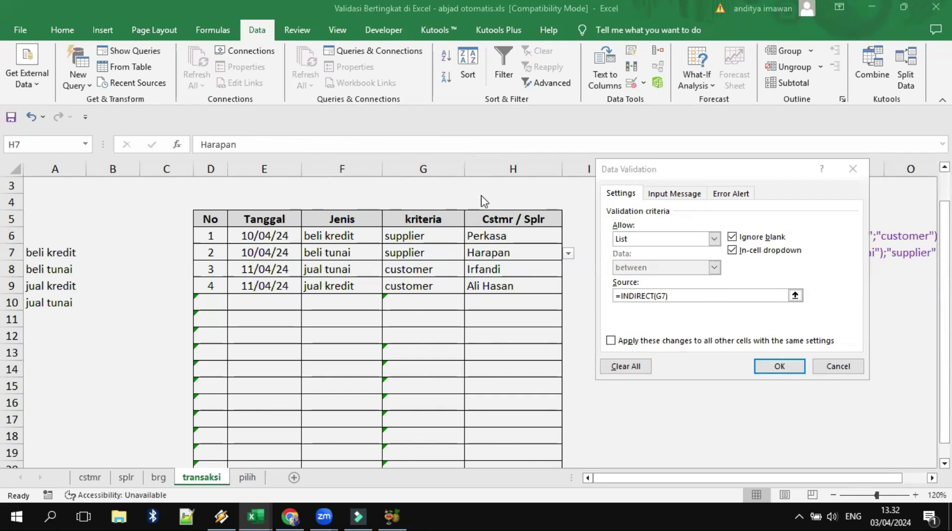
{"action": "left_click", "coordinate": [783, 367]}
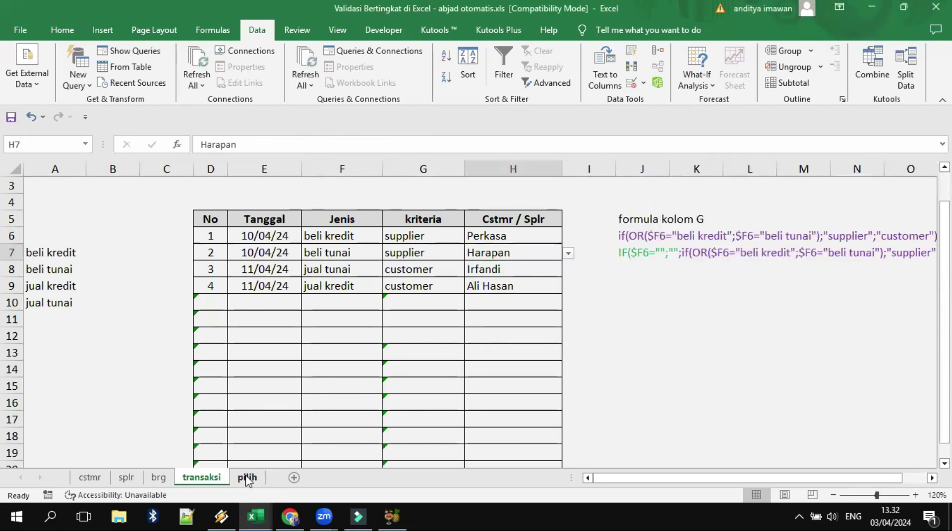
- Glance at the pilih sheet, then inspect the beli kredit and Perkasa entries on transaksi
{"action": "left_click", "coordinate": [246, 478]}
{"action": "left_click", "coordinate": [296, 333]}
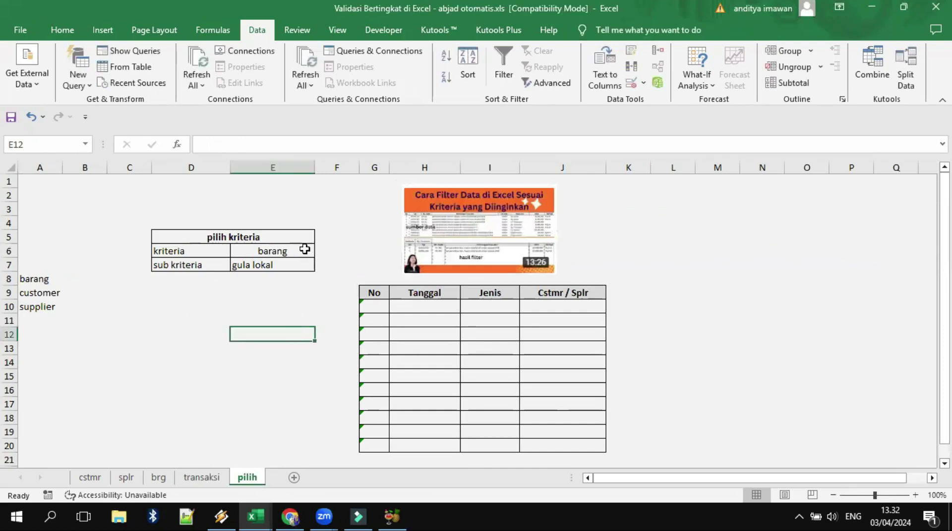
{"action": "left_click", "coordinate": [199, 478]}
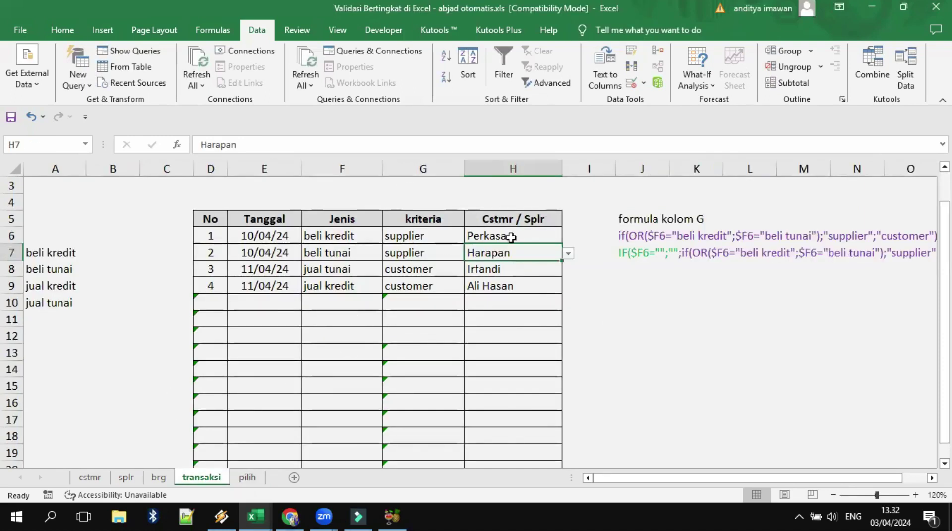
{"action": "left_click", "coordinate": [325, 237]}
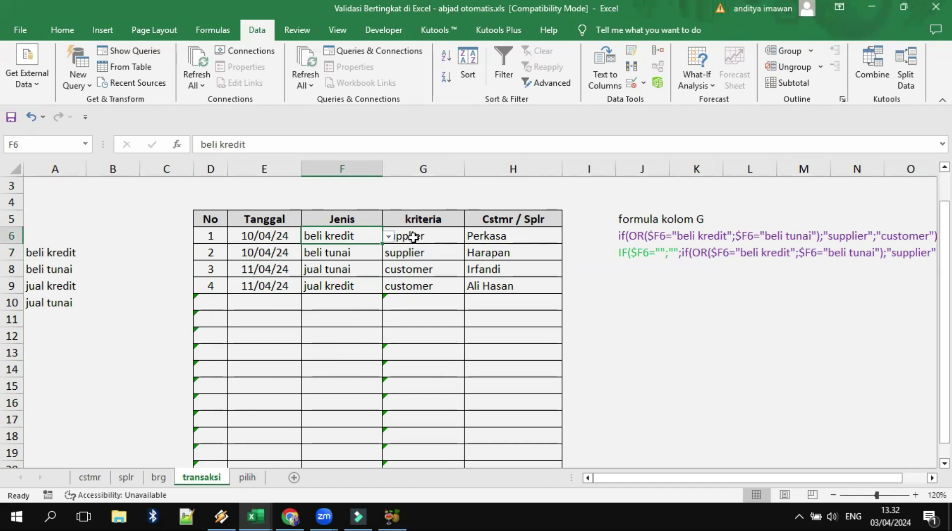
{"action": "left_click", "coordinate": [481, 242]}
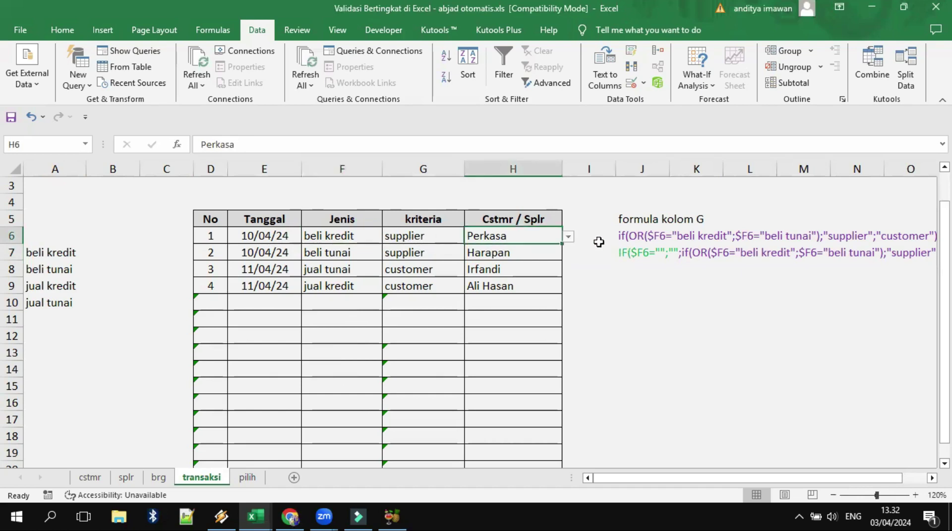
{"action": "left_click", "coordinate": [579, 233]}
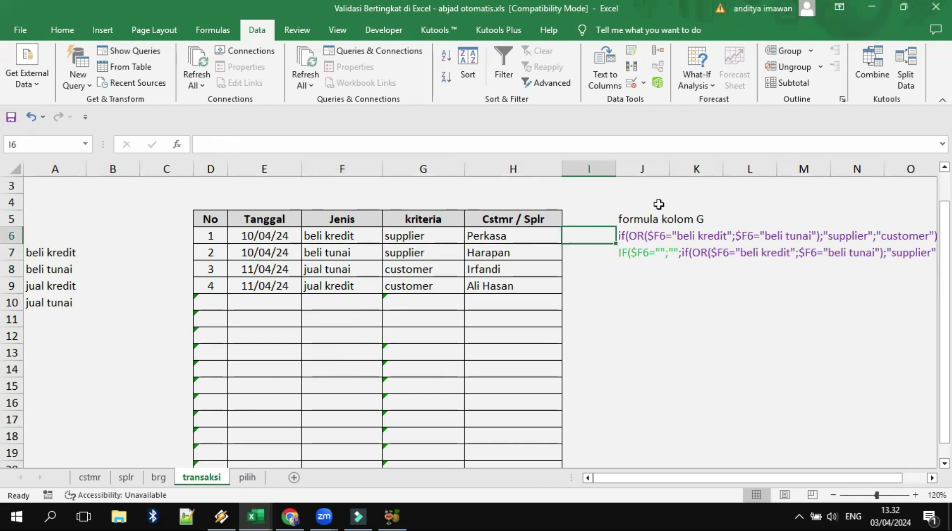
- Select columns J through N on transaksi, then move to the pilih sheet
{"action": "left_click", "coordinate": [644, 169]}
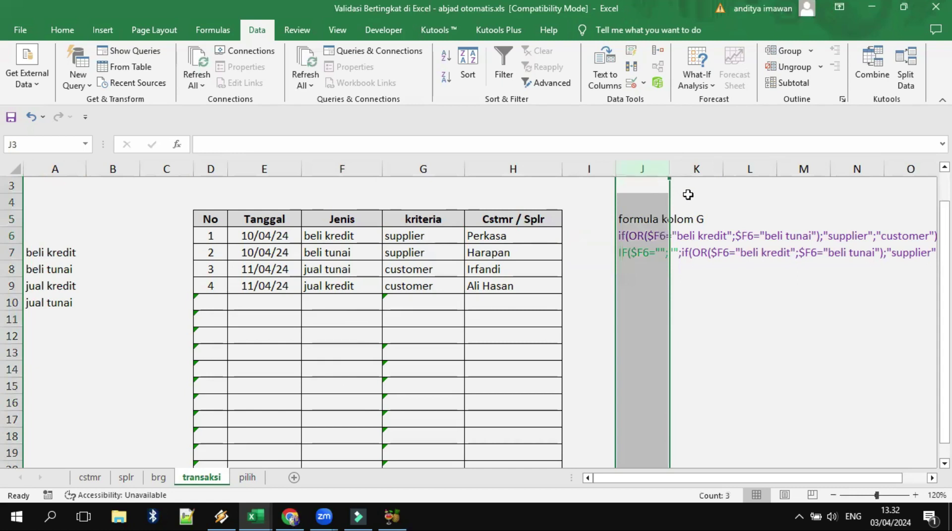
{"action": "left_click", "coordinate": [697, 170]}
{"action": "left_click", "coordinate": [747, 169]}
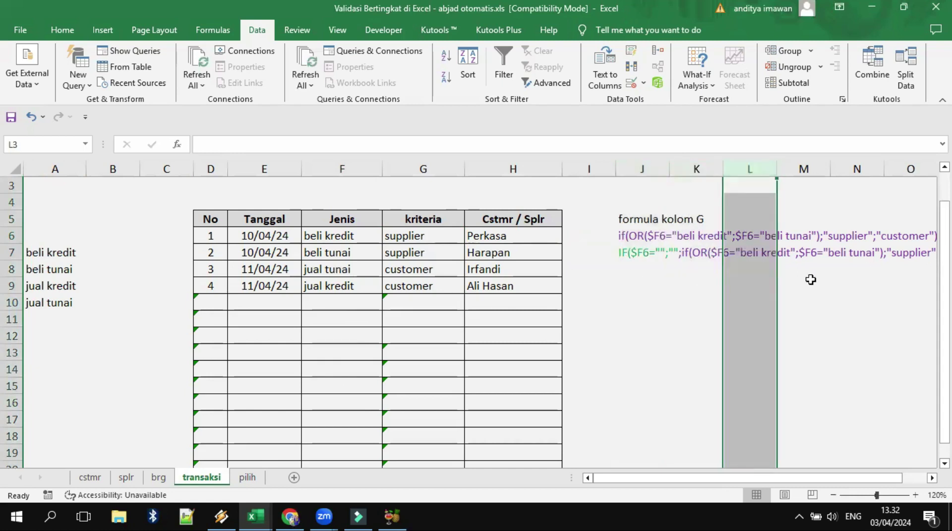
{"action": "left_click", "coordinate": [802, 169]}
{"action": "left_click", "coordinate": [859, 169]}
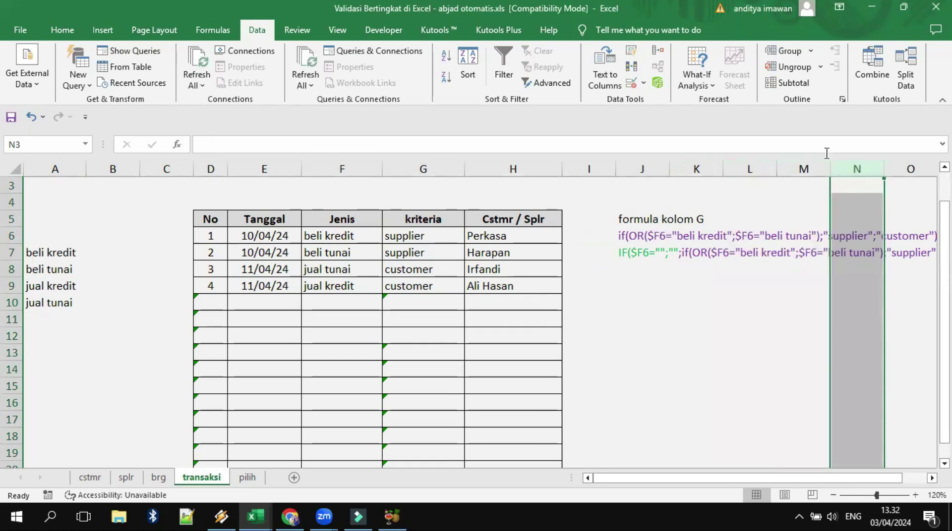
{"action": "left_click", "coordinate": [247, 478]}
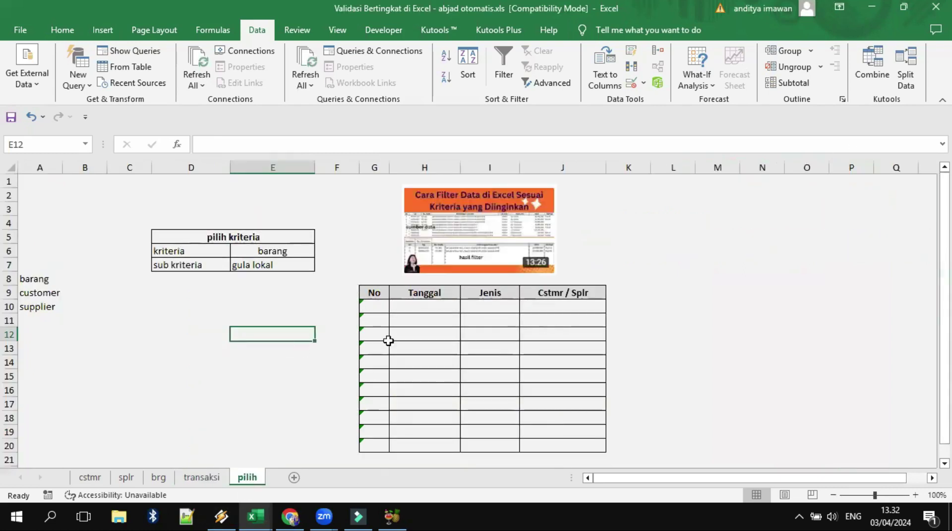
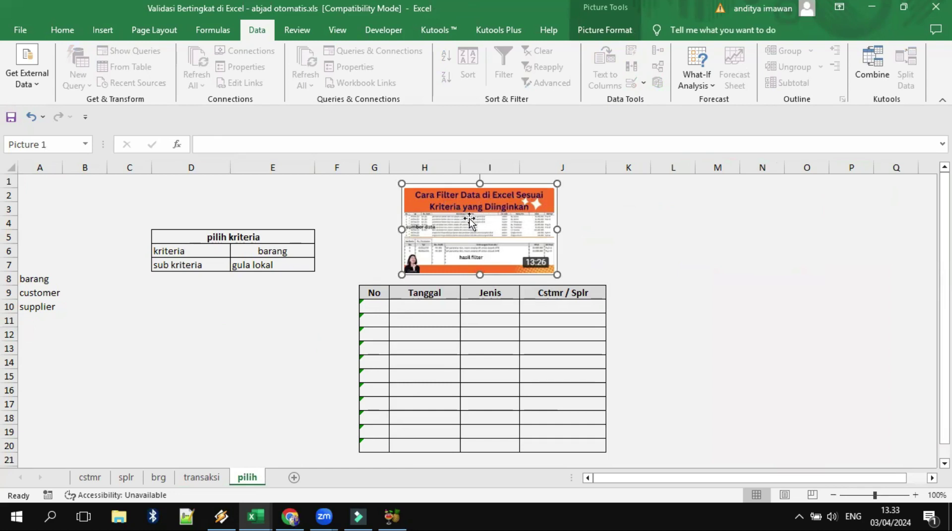
- Check E7, then review the transaksi sheet's kriteria formula in G6 and Cstmr / Splr entry in H6
{"action": "left_click", "coordinate": [247, 266]}
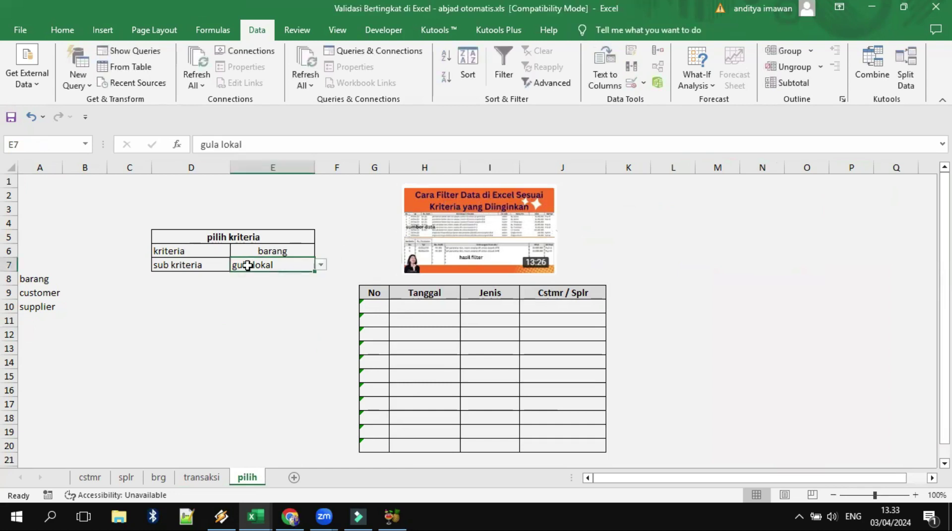
{"action": "left_click", "coordinate": [252, 331]}
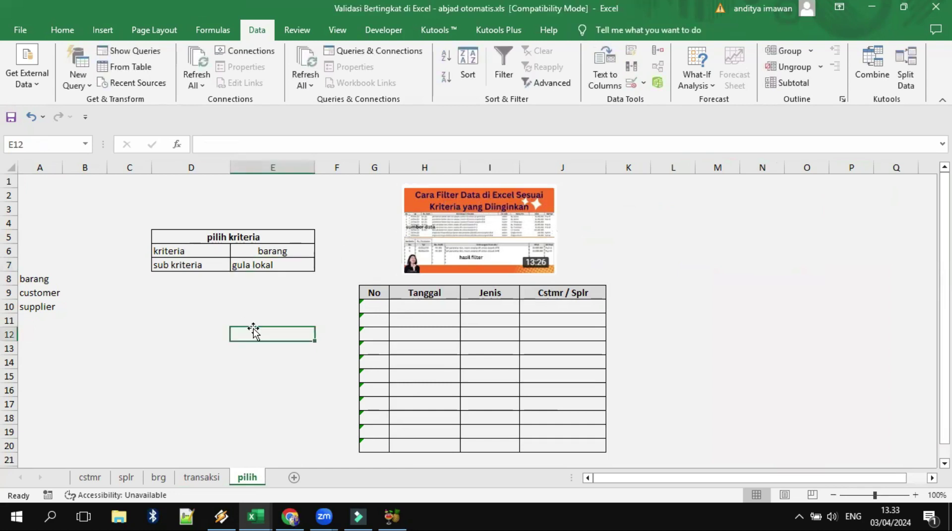
{"action": "left_click", "coordinate": [201, 477]}
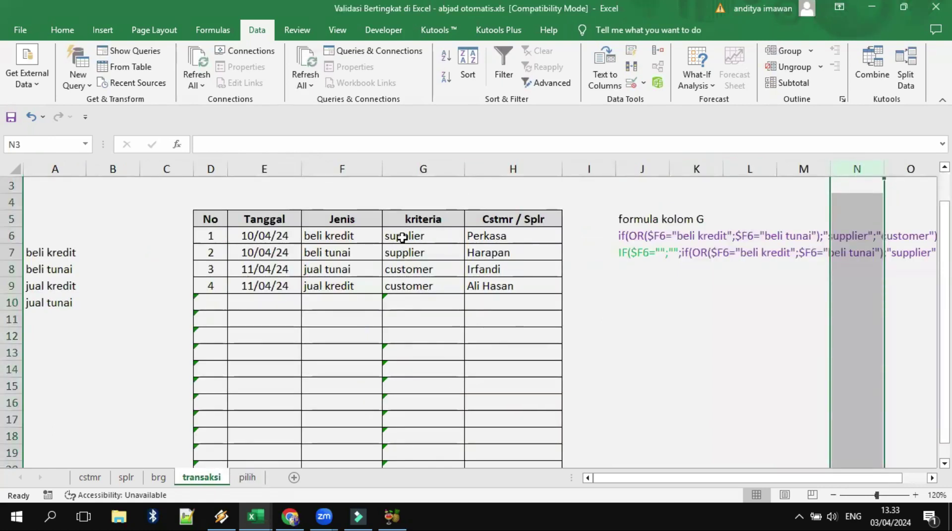
{"action": "left_click", "coordinate": [402, 237]}
{"action": "left_click", "coordinate": [505, 236]}
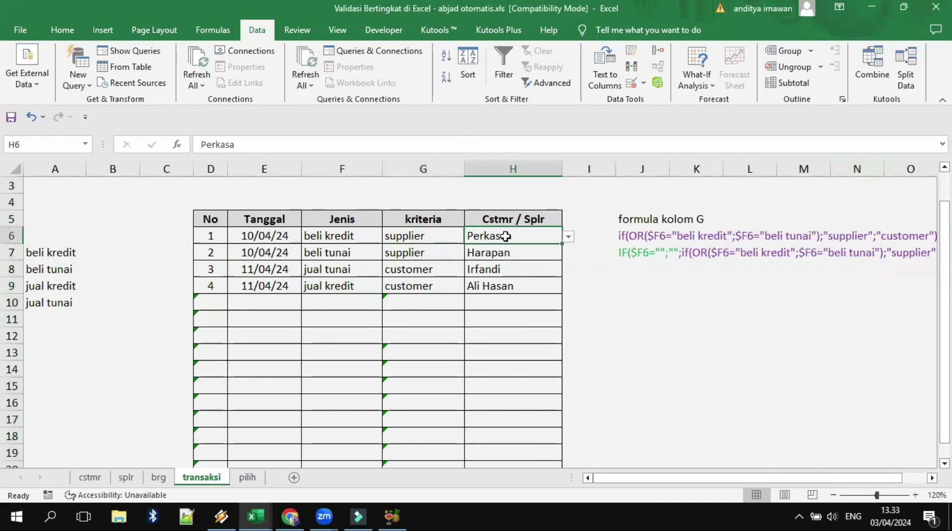
{"action": "left_click", "coordinate": [247, 477]}
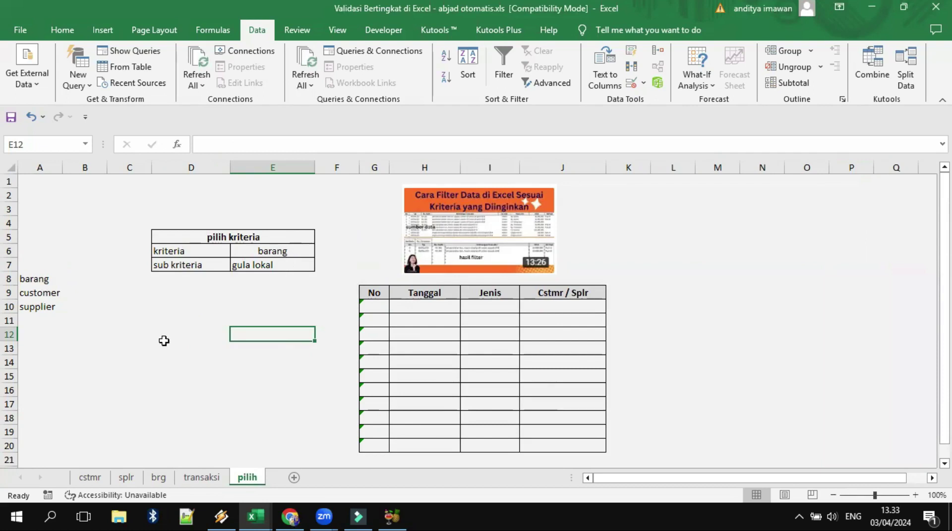
- Recheck E7 and step through the criteria names barang, customer and supplier in A8:A10
{"action": "left_click", "coordinate": [257, 266]}
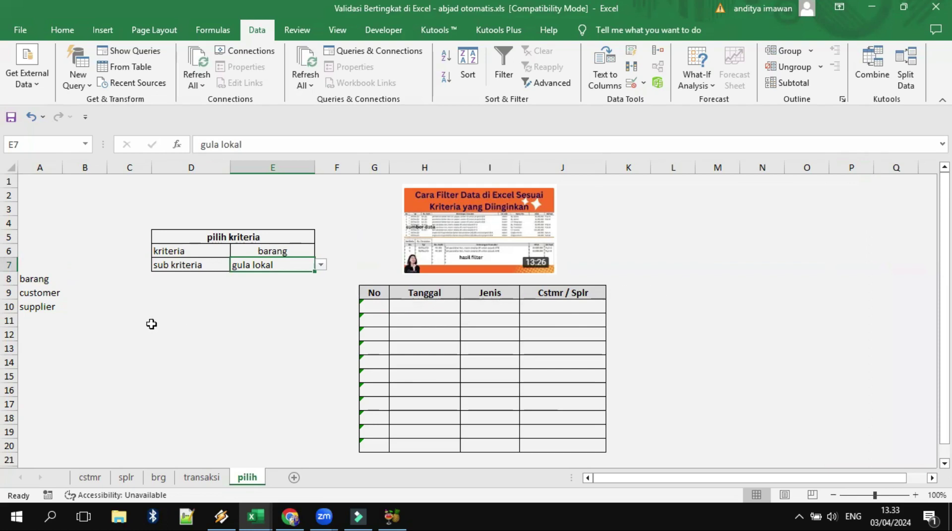
{"action": "left_click", "coordinate": [22, 279]}
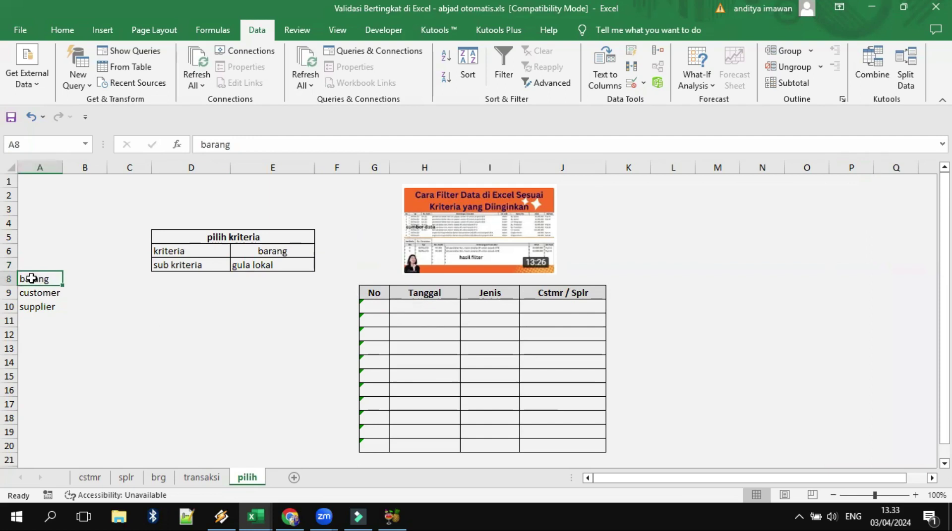
{"action": "left_click", "coordinate": [24, 293]}
{"action": "left_click", "coordinate": [23, 308]}
{"action": "left_click", "coordinate": [28, 278]}
{"action": "left_click", "coordinate": [26, 294]}
{"action": "left_click", "coordinate": [29, 308]}
- Review the brg, splr and cstmr lists, selecting the customer names and viewing the defined range names
{"action": "left_click", "coordinate": [158, 478]}
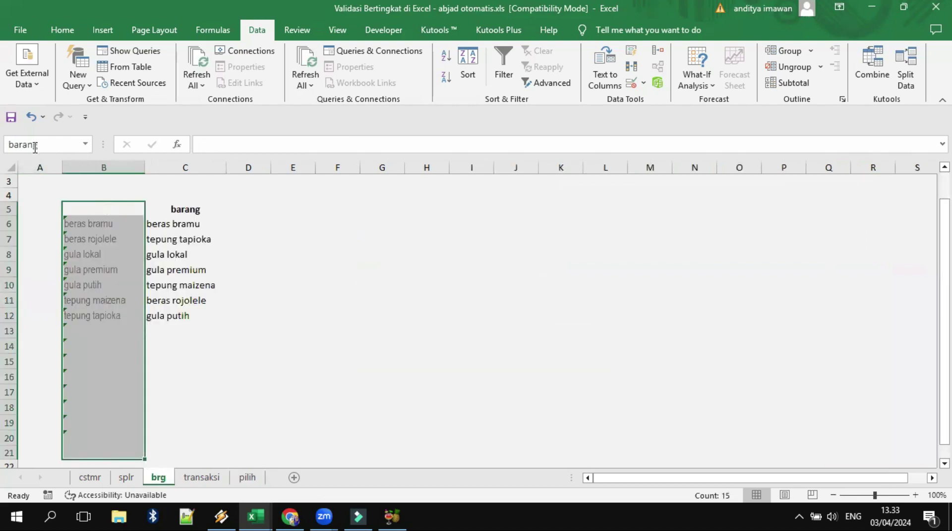
{"action": "left_click", "coordinate": [127, 478]}
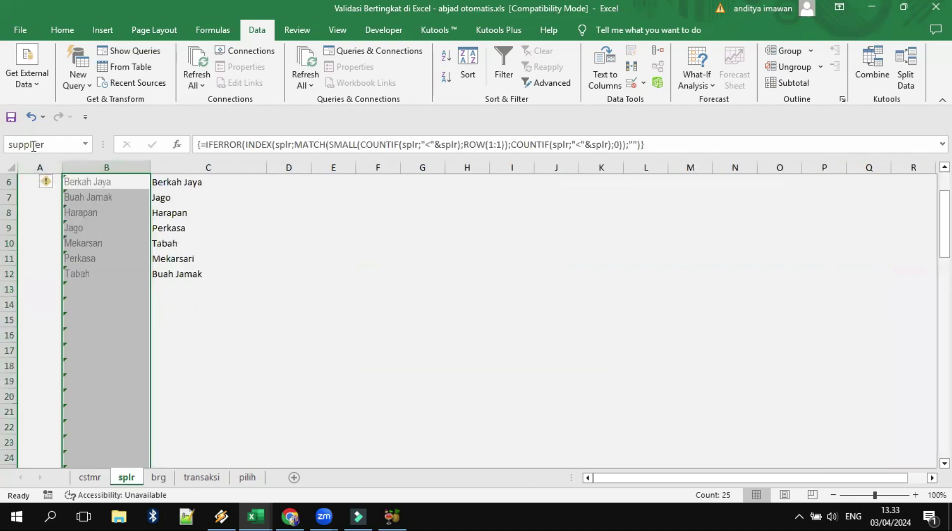
{"action": "left_click", "coordinate": [89, 477]}
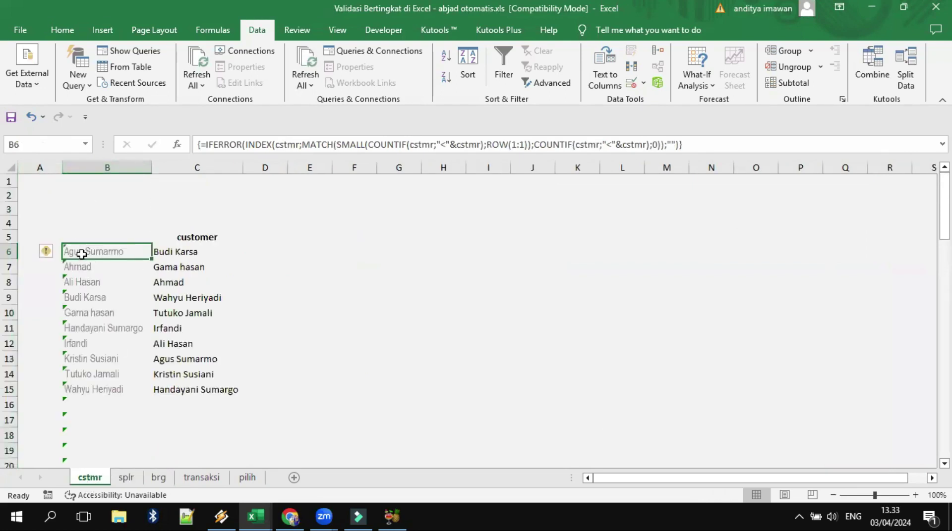
{"action": "left_click", "coordinate": [80, 145]}
{"action": "left_click", "coordinate": [78, 143]}
{"action": "left_click_drag", "start_coordinate": [76, 248], "coordinate": [80, 267]}
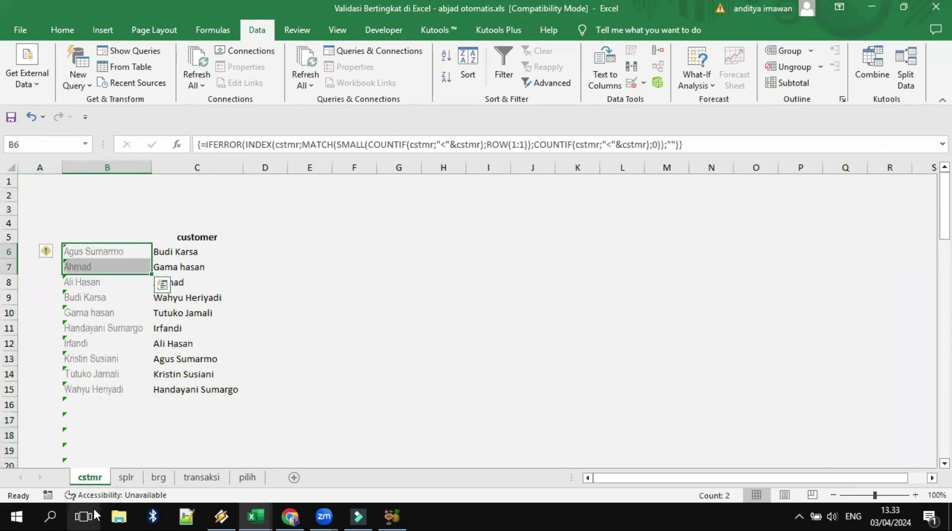
{"action": "key", "text": "ctrl+shift+Down"}
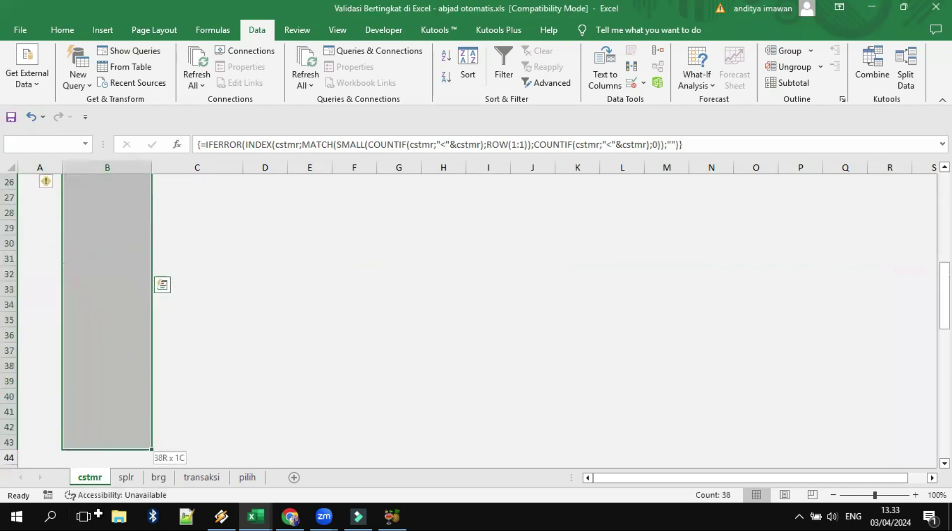
{"action": "left_click", "coordinate": [86, 143]}
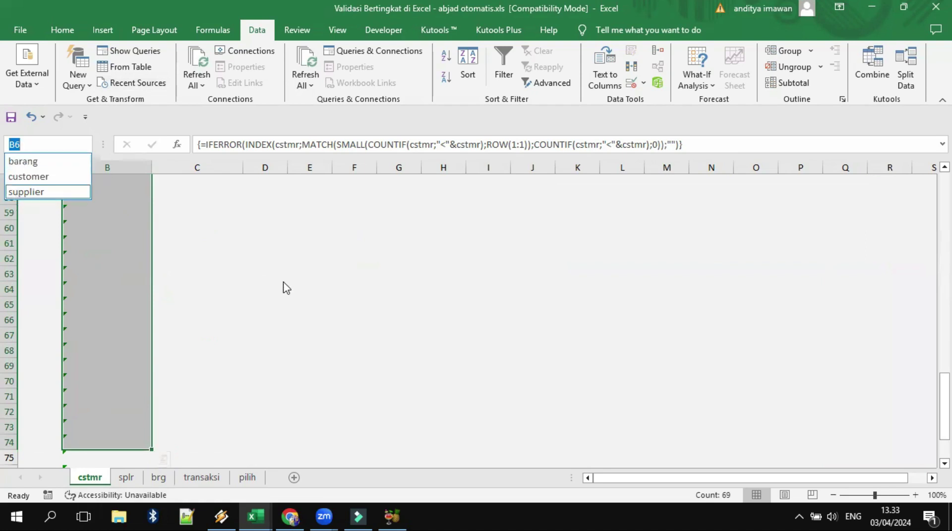
{"action": "left_click", "coordinate": [248, 478]}
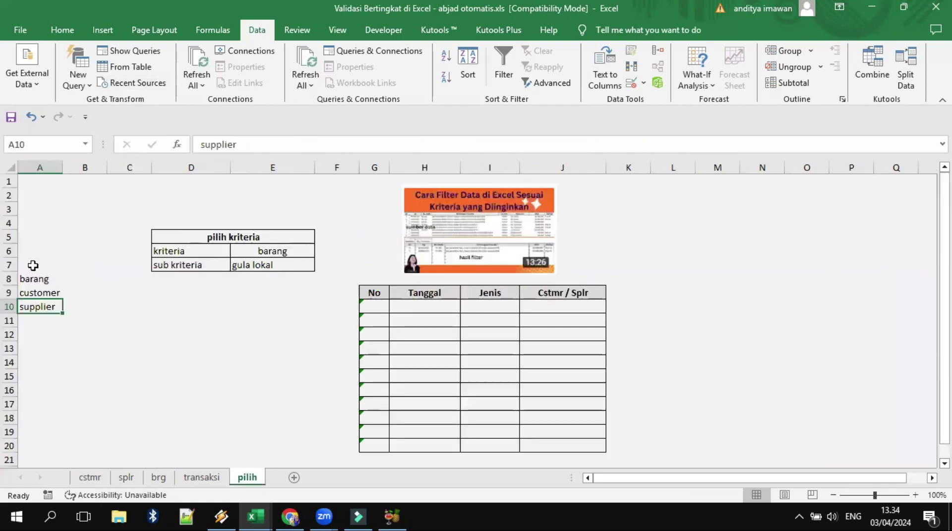
- Back on pilih, select the criteria names and check the E6 and E7 dropdowns before Data Validation
{"action": "left_click_drag", "start_coordinate": [34, 267], "coordinate": [35, 320]}
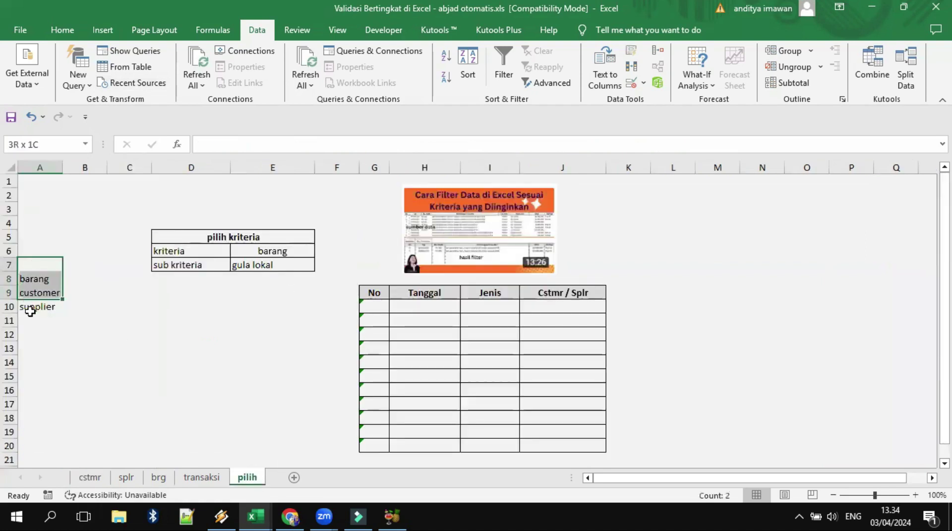
{"action": "left_click", "coordinate": [174, 251]}
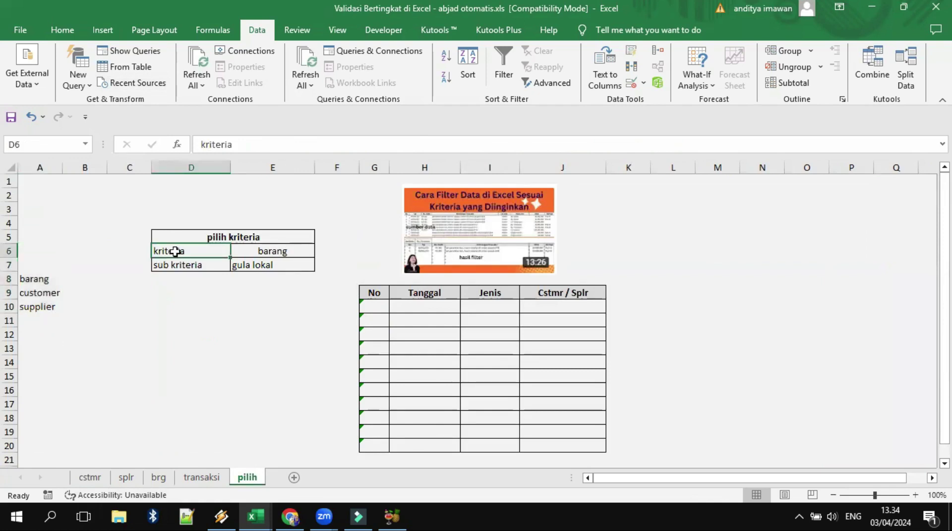
{"action": "left_click", "coordinate": [269, 250]}
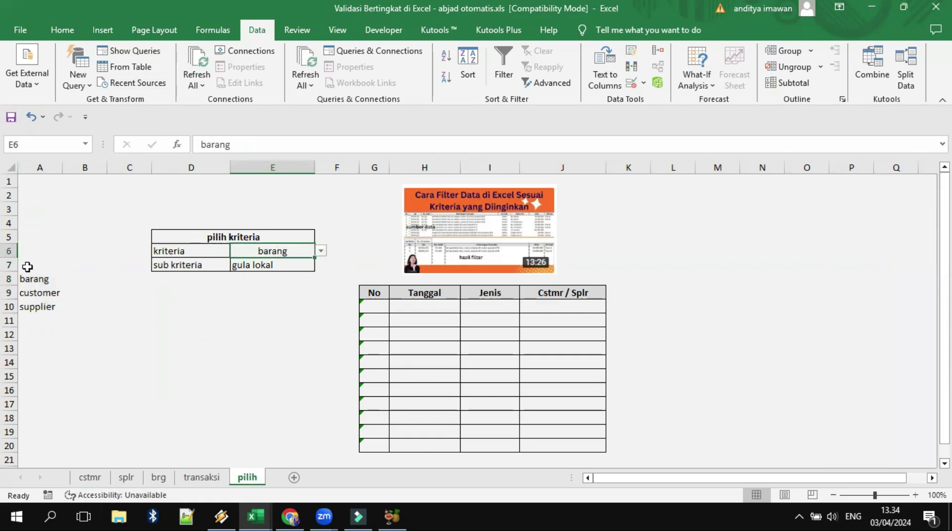
{"action": "left_click_drag", "start_coordinate": [30, 279], "coordinate": [30, 317]}
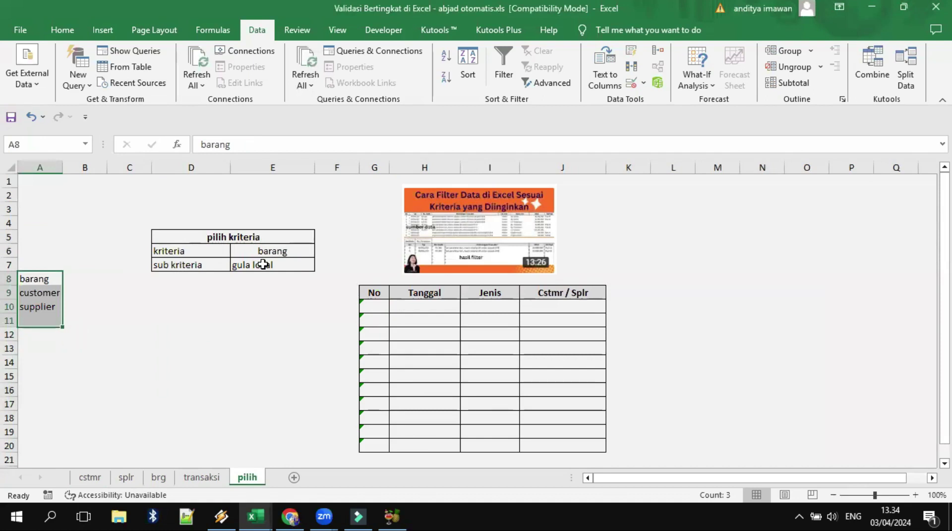
{"action": "left_click", "coordinate": [262, 265]}
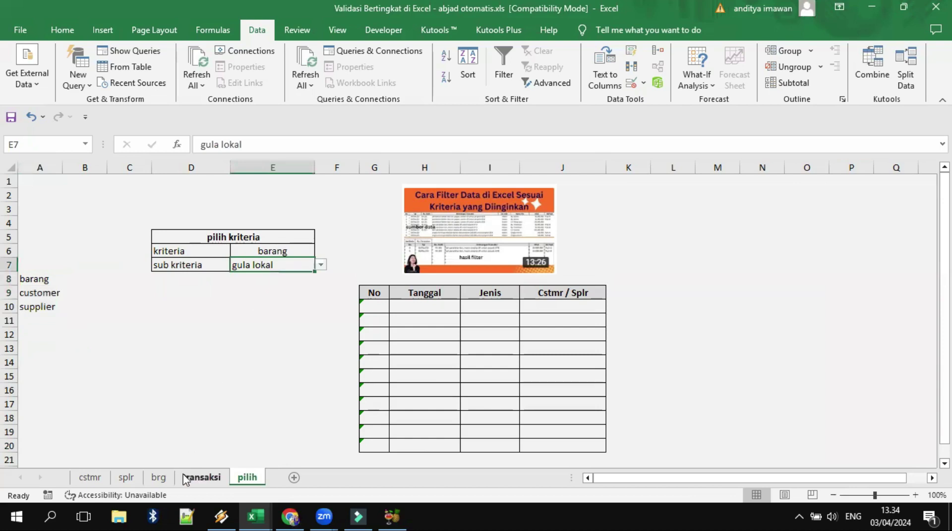
{"action": "left_click", "coordinate": [191, 479]}
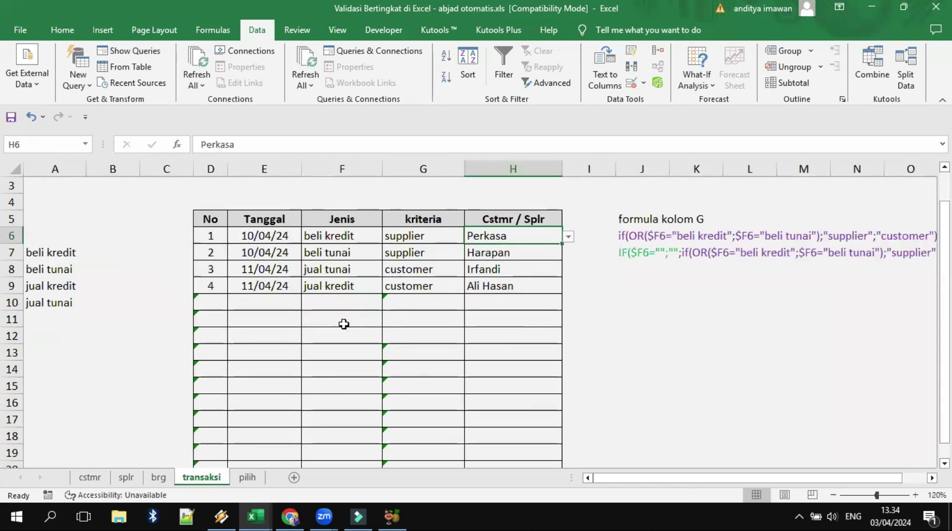
{"action": "left_click", "coordinate": [247, 479]}
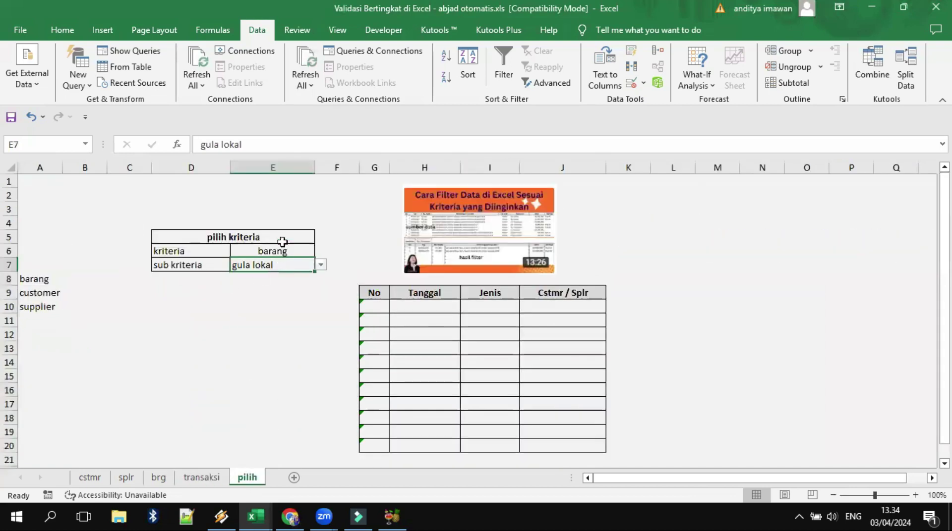
{"action": "left_click", "coordinate": [643, 83]}
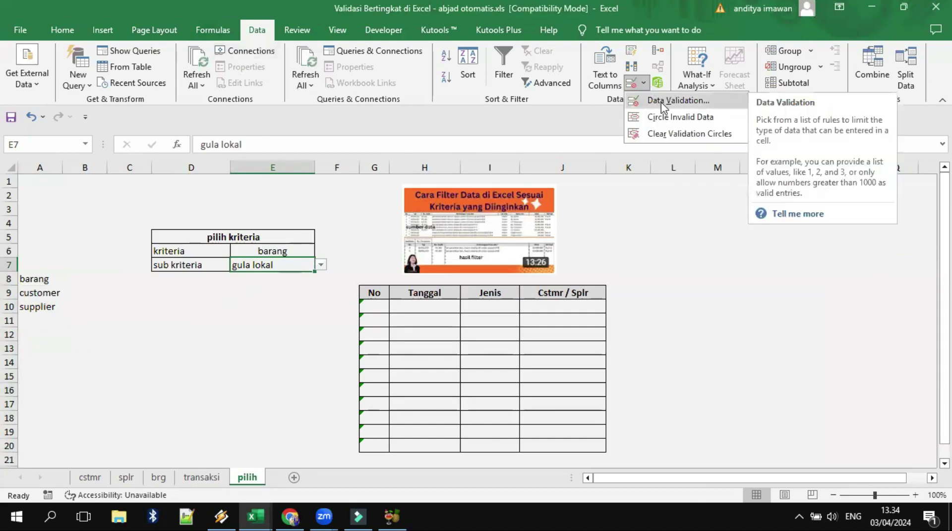
- Give E7 a List validation with source =INDIRECT($E$6) and confirm it
{"action": "left_click", "coordinate": [661, 102]}
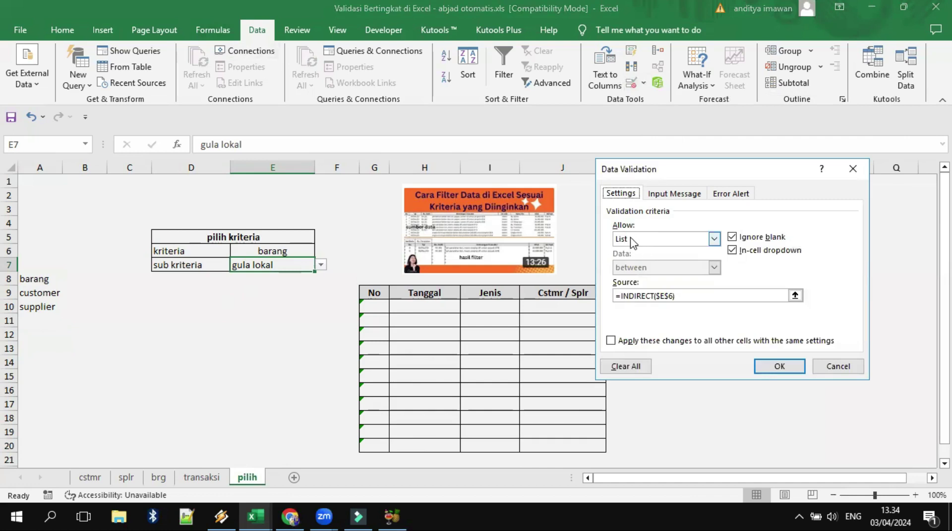
{"action": "left_click", "coordinate": [714, 237]}
{"action": "left_click", "coordinate": [715, 238]}
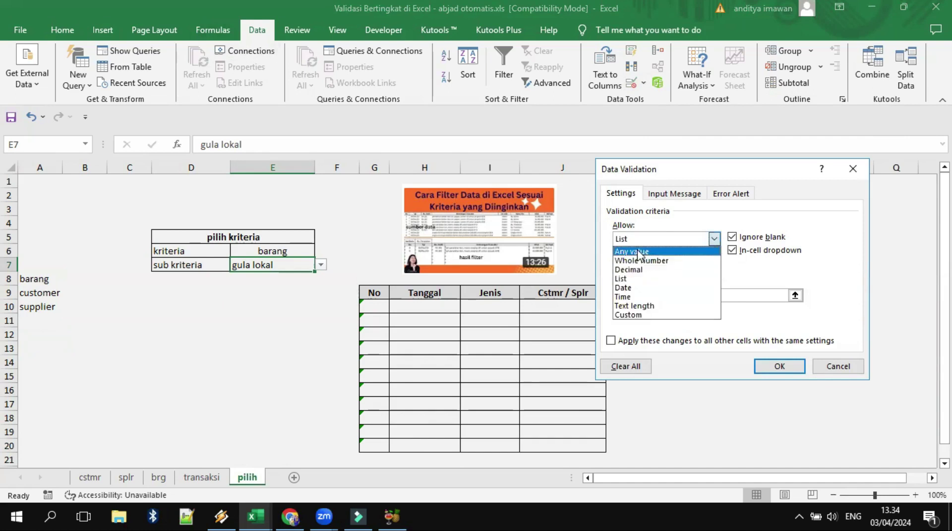
{"action": "left_click", "coordinate": [640, 253]}
{"action": "left_click", "coordinate": [713, 240]}
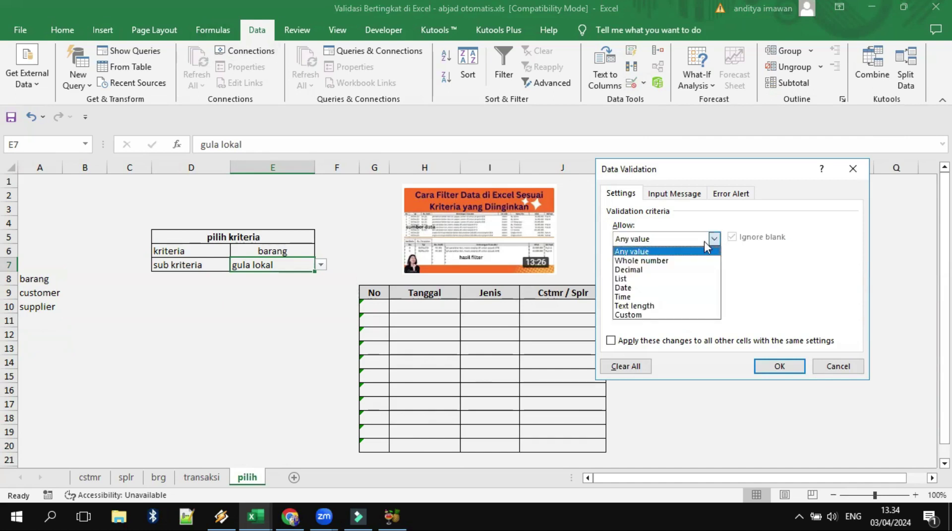
{"action": "left_click", "coordinate": [624, 281]}
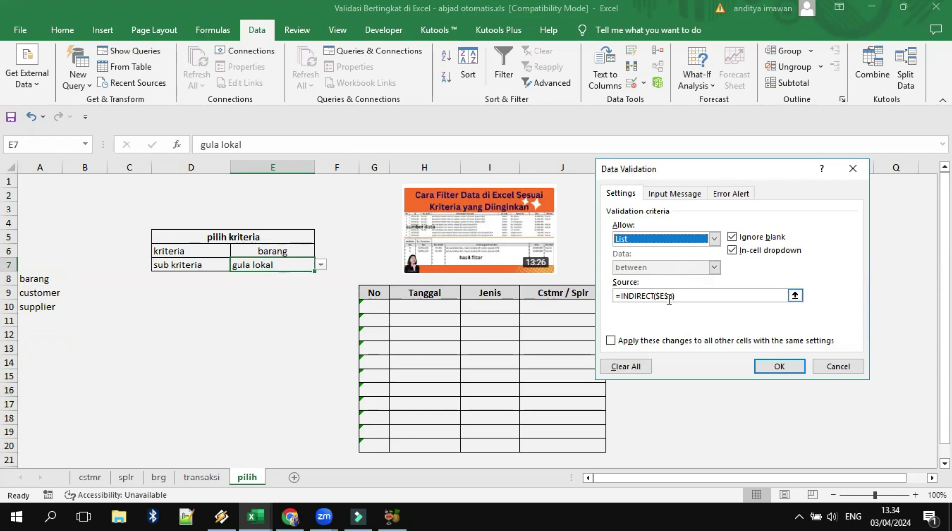
{"action": "type", "text": ")"}
{"action": "left_click", "coordinate": [780, 367]}
{"action": "left_click", "coordinate": [298, 251]}
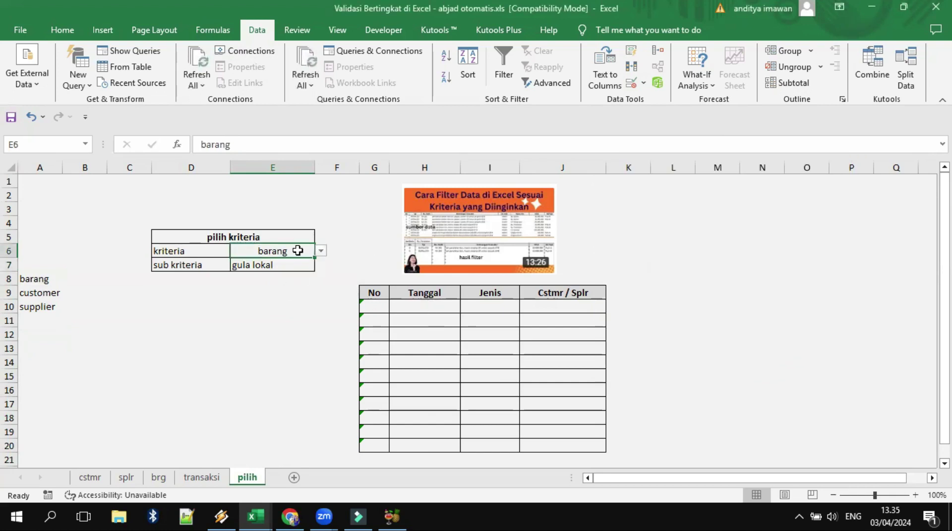
- Check that E7's list shows barang items, keeping 'gula lokal' as the value
{"action": "left_click", "coordinate": [321, 251]}
{"action": "left_click", "coordinate": [271, 261]}
{"action": "left_click", "coordinate": [262, 265]}
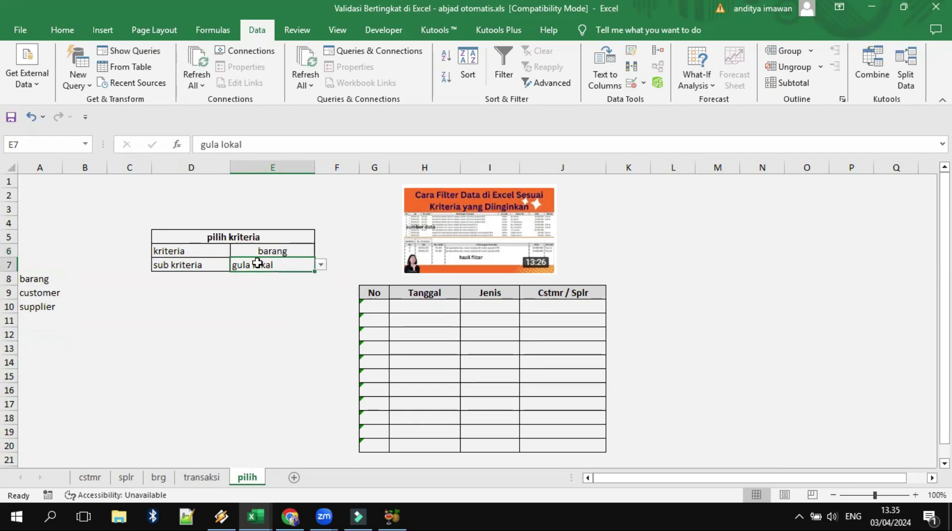
{"action": "left_click", "coordinate": [321, 265]}
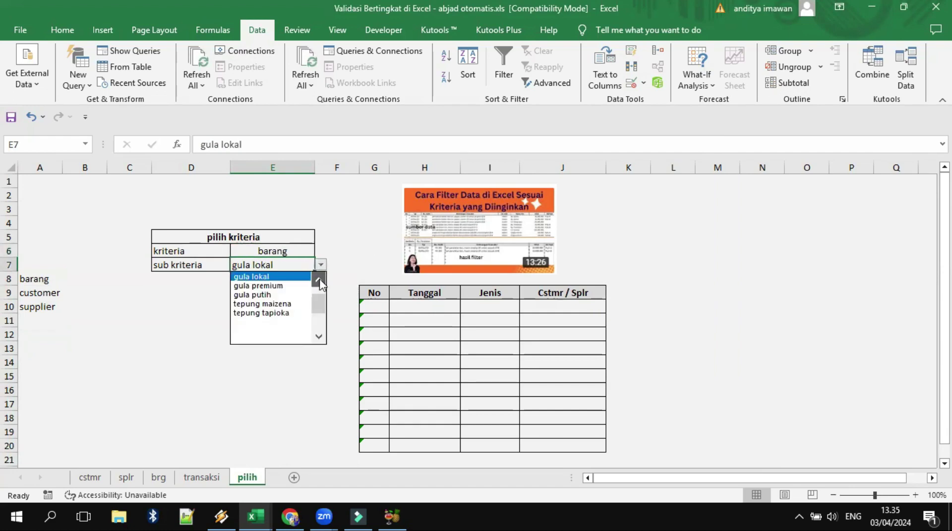
{"action": "left_click", "coordinate": [320, 281]}
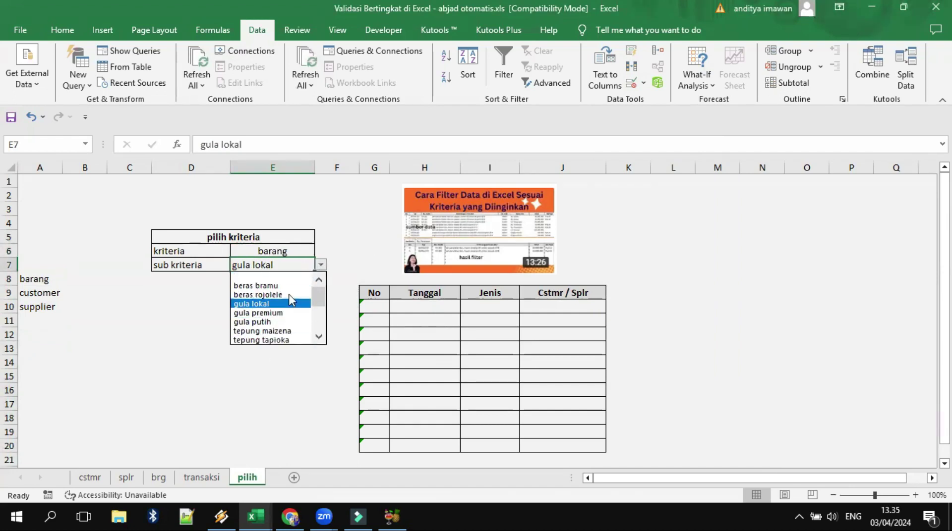
{"action": "left_click", "coordinate": [320, 265]}
- Change the kriteria in E6 to customer and confirm E7 now lists customer names
{"action": "left_click", "coordinate": [306, 251]}
{"action": "left_click", "coordinate": [321, 251]}
{"action": "left_click", "coordinate": [250, 272]}
{"action": "left_click", "coordinate": [281, 260]}
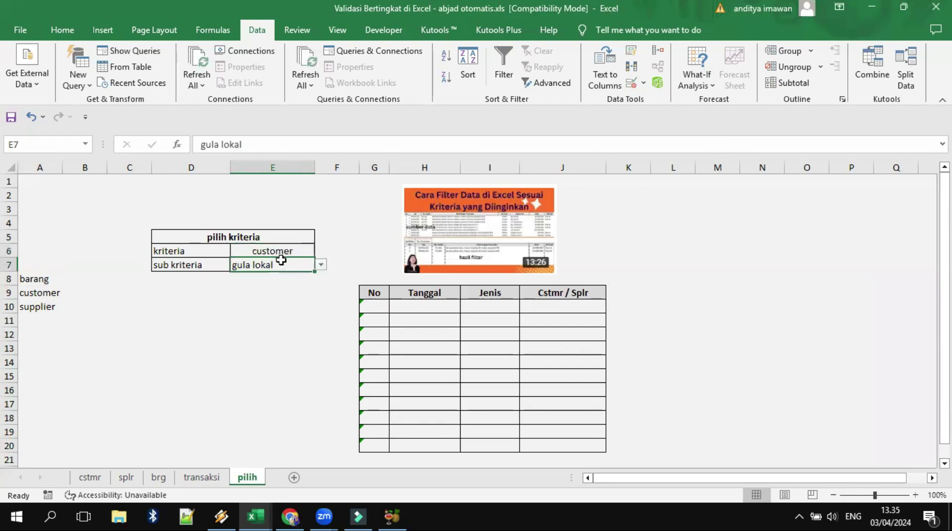
{"action": "left_click", "coordinate": [321, 265]}
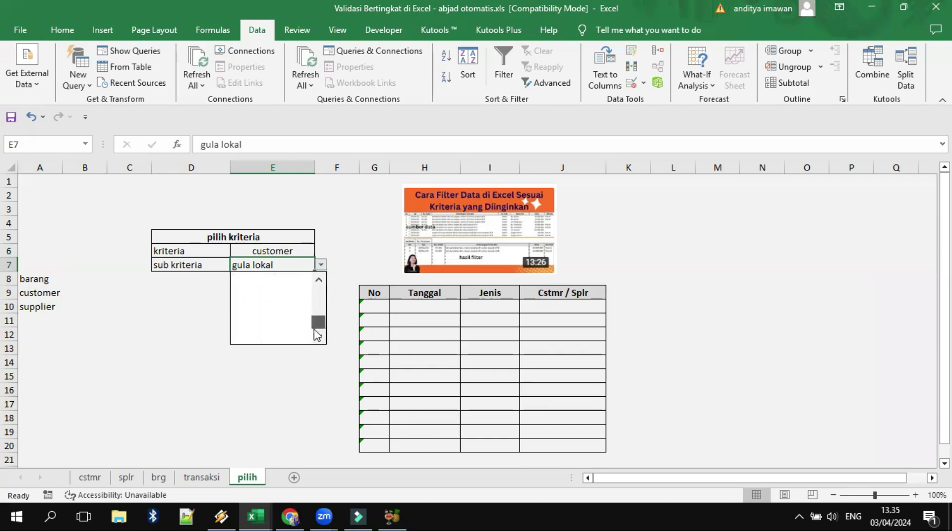
{"action": "left_click_drag", "start_coordinate": [320, 296], "coordinate": [317, 278]}
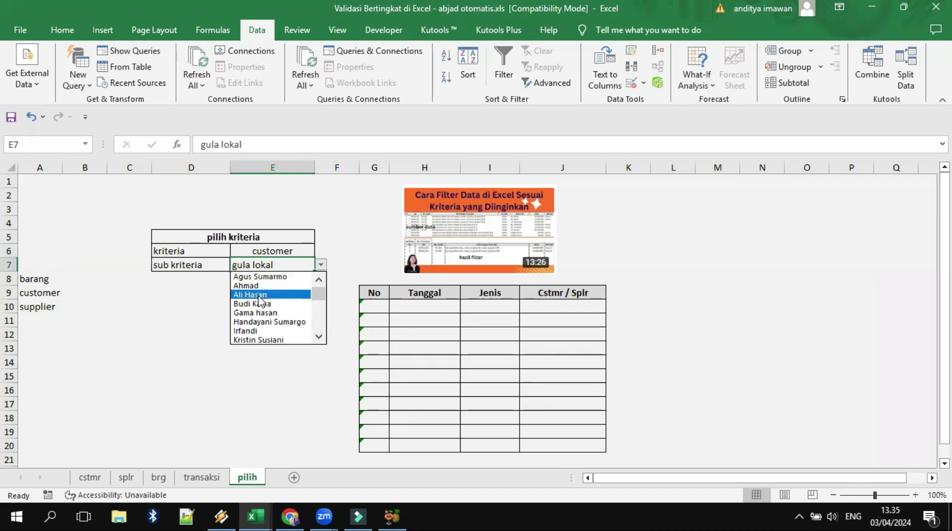
{"action": "key", "text": "Escape"}
- Switch the kriteria to supplier and choose 'Harapan' from E7's supplier list
{"action": "left_click", "coordinate": [294, 248]}
{"action": "left_click", "coordinate": [321, 251]}
{"action": "left_click", "coordinate": [255, 281]}
{"action": "left_click", "coordinate": [268, 265]}
{"action": "left_click", "coordinate": [321, 265]}
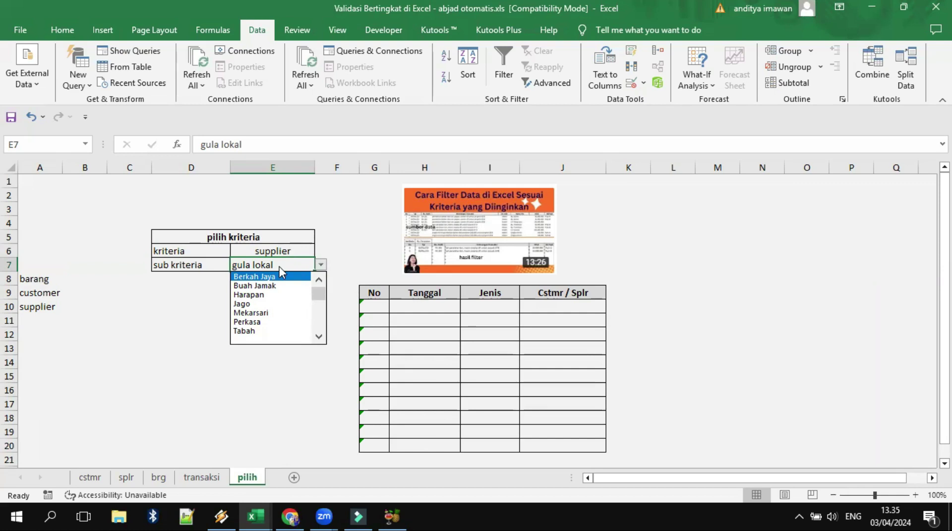
{"action": "left_click", "coordinate": [287, 295]}
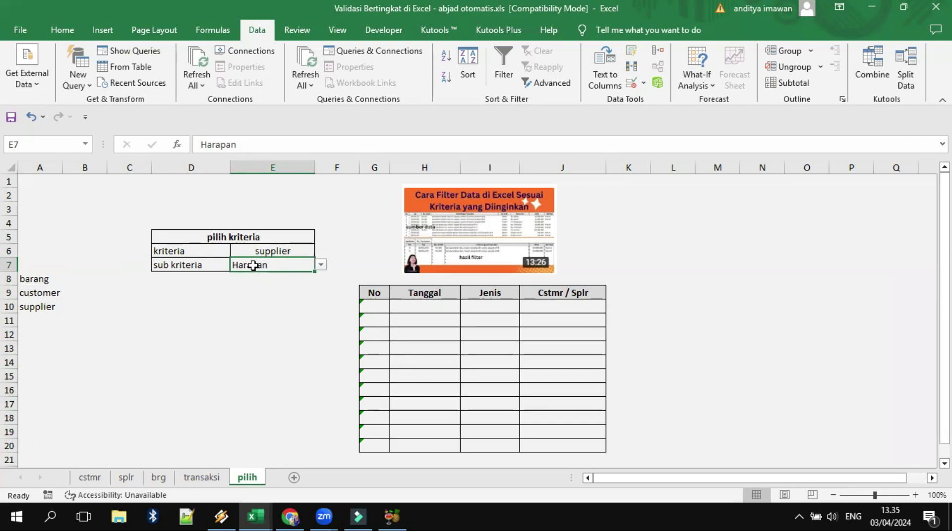
{"action": "left_click_drag", "start_coordinate": [412, 306], "coordinate": [752, 302]}
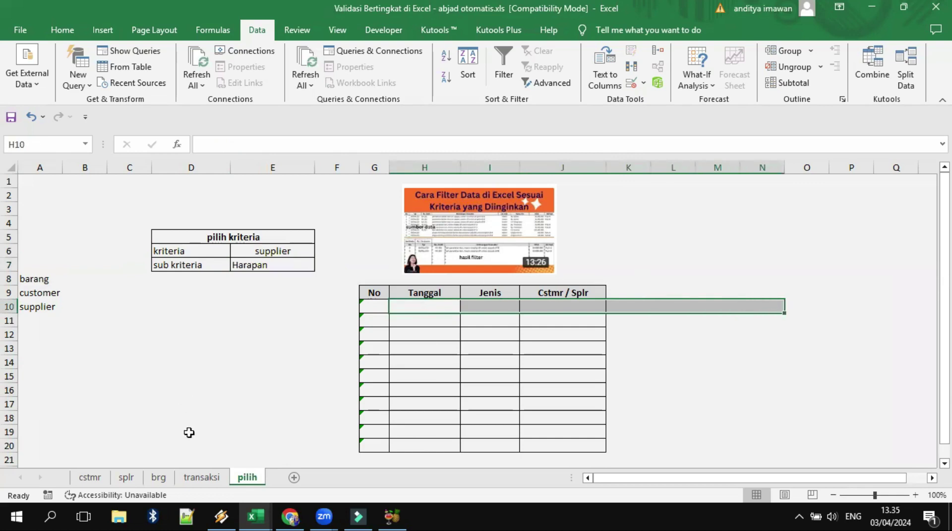
- Look at the transaksi sheet, return briefly to pilih selecting E11, then go back to transaksi
{"action": "left_click", "coordinate": [201, 478]}
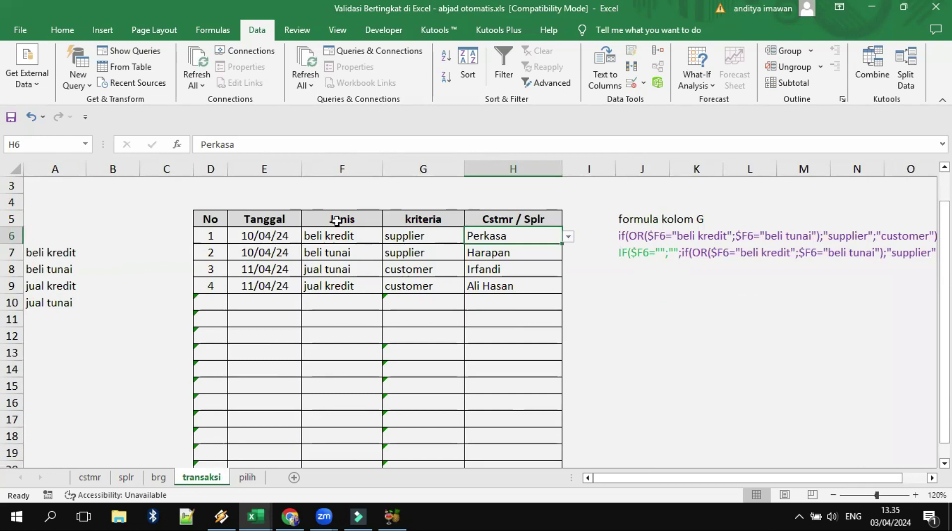
{"action": "left_click", "coordinate": [243, 477]}
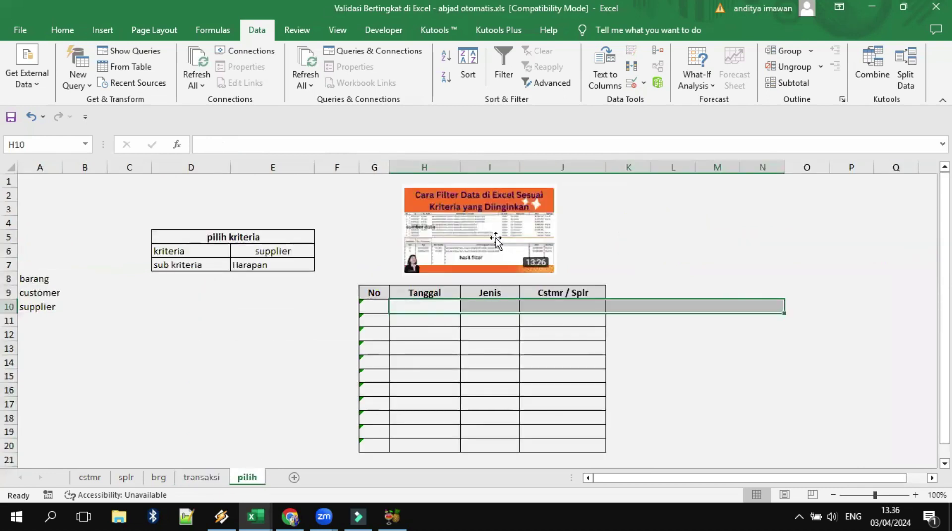
{"action": "left_click", "coordinate": [265, 323]}
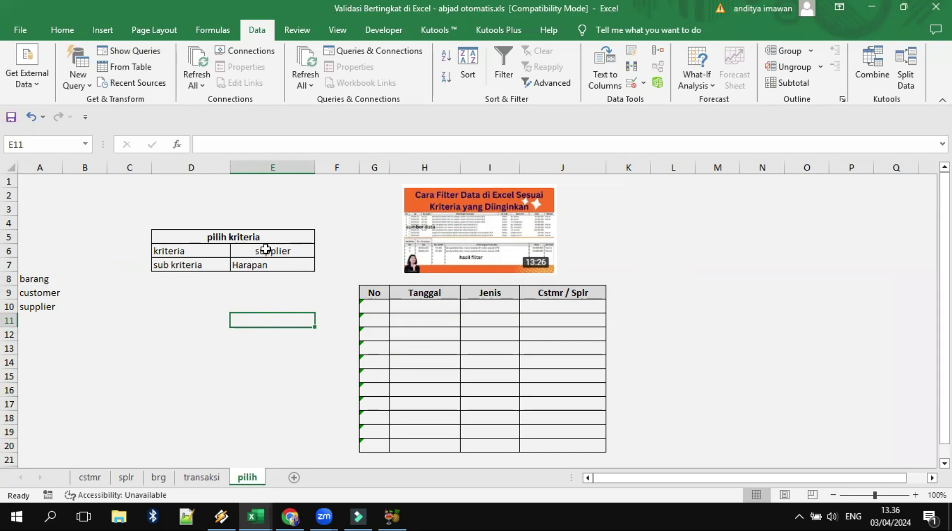
{"action": "left_click", "coordinate": [201, 477]}
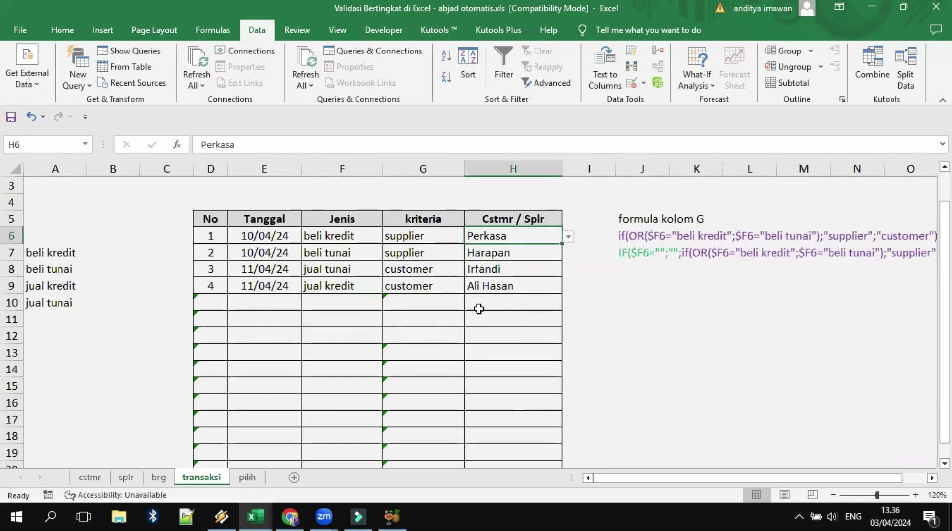